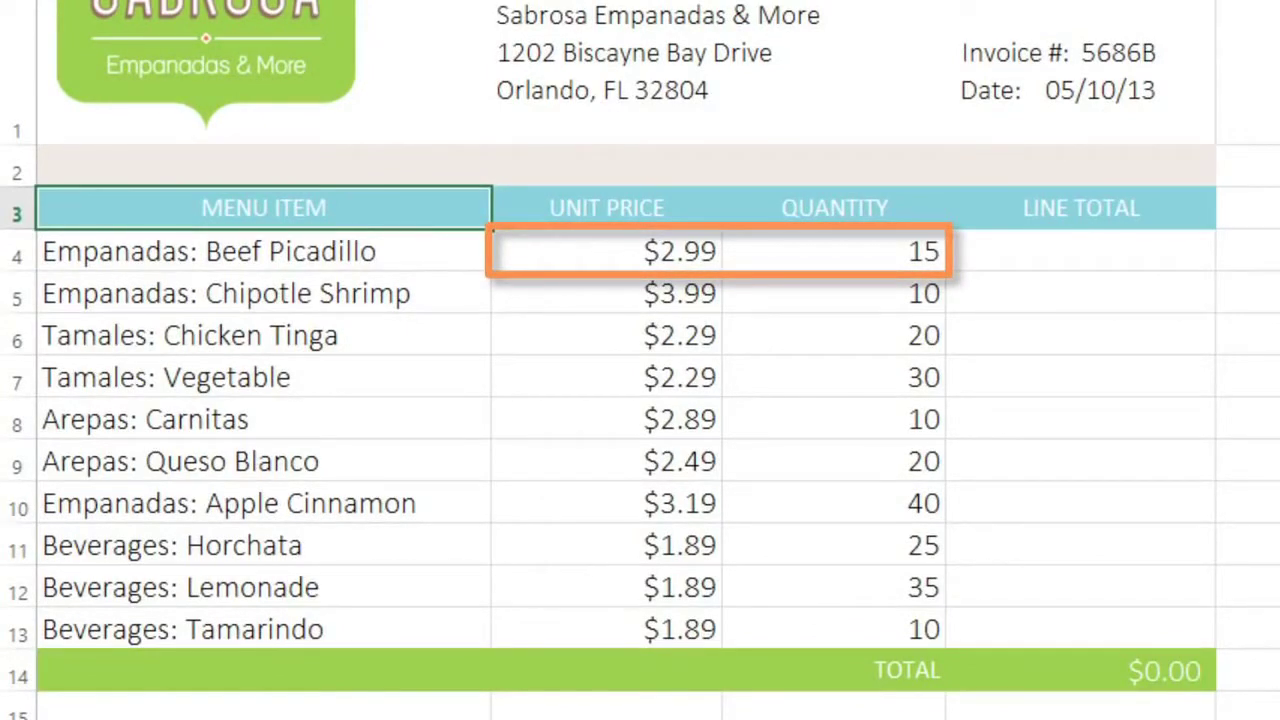
# Enter =B4*C4 in D4 and fill it down to D13, giving line totals $44.85 to $18.90
pyautogui.click(1178, 256)
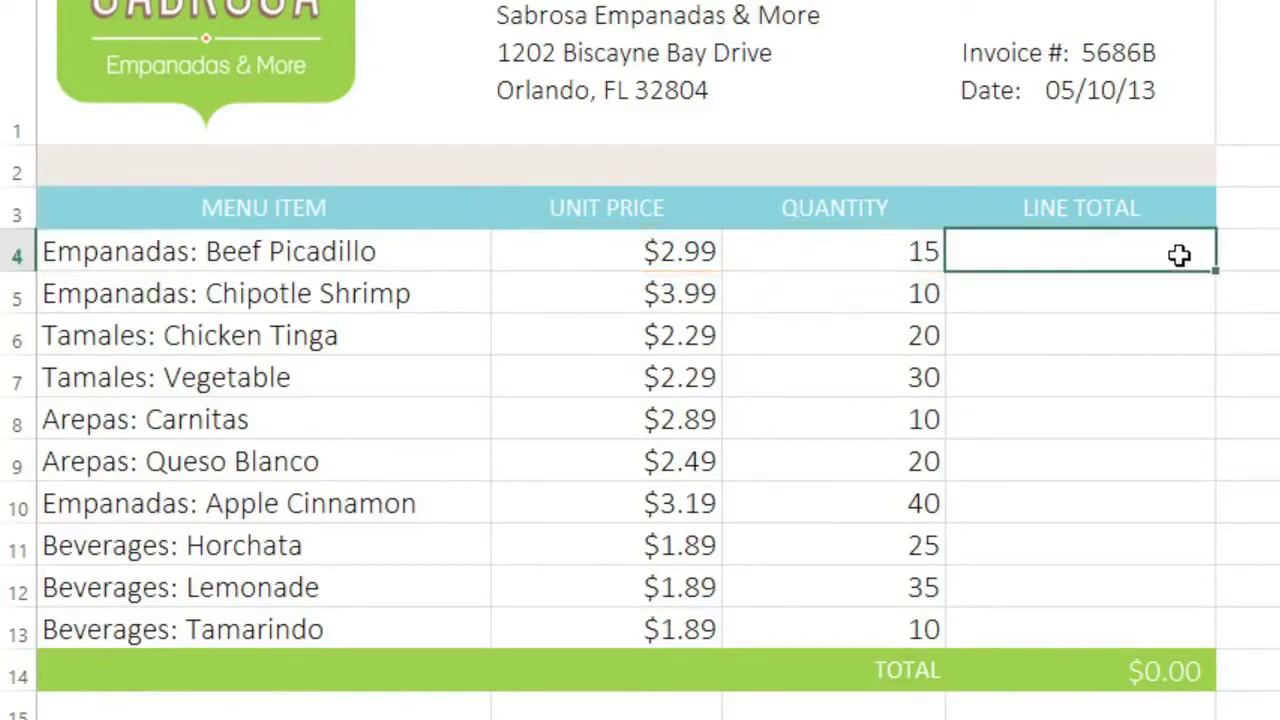
pyautogui.write('=')
pyautogui.click(614, 252)
pyautogui.write('*')
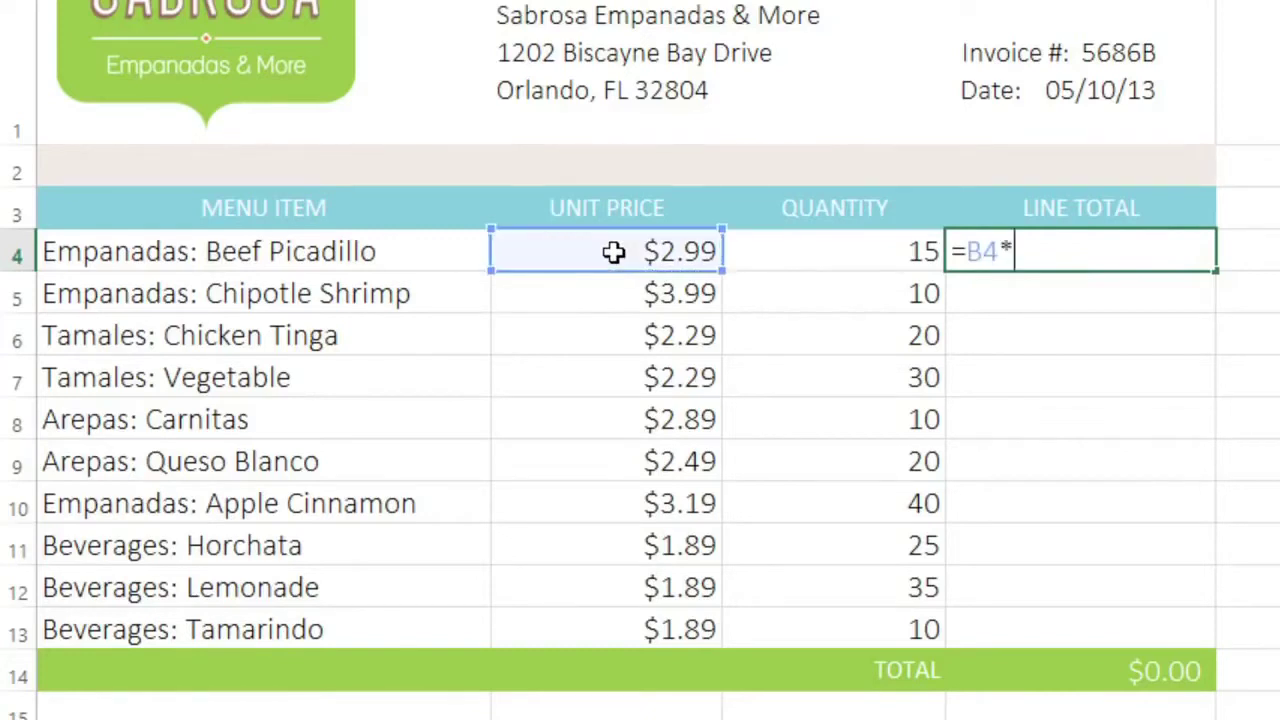
pyautogui.click(762, 257)
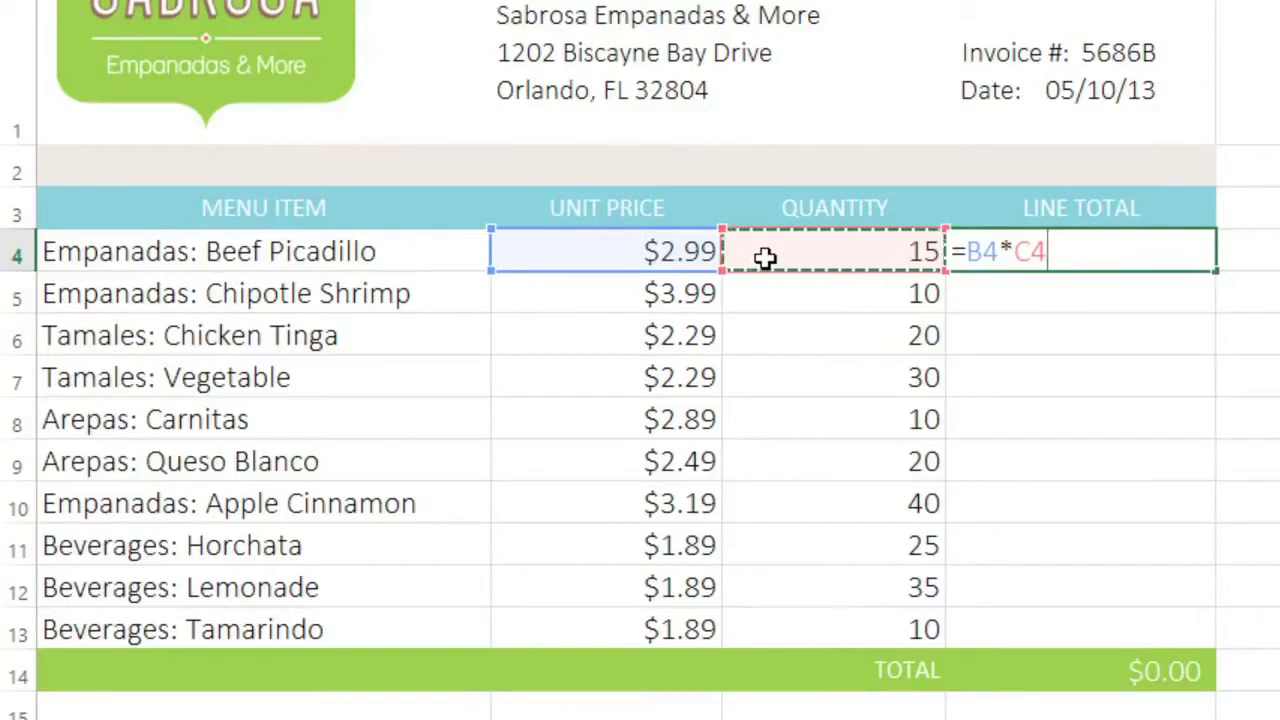
pyautogui.press('Return')
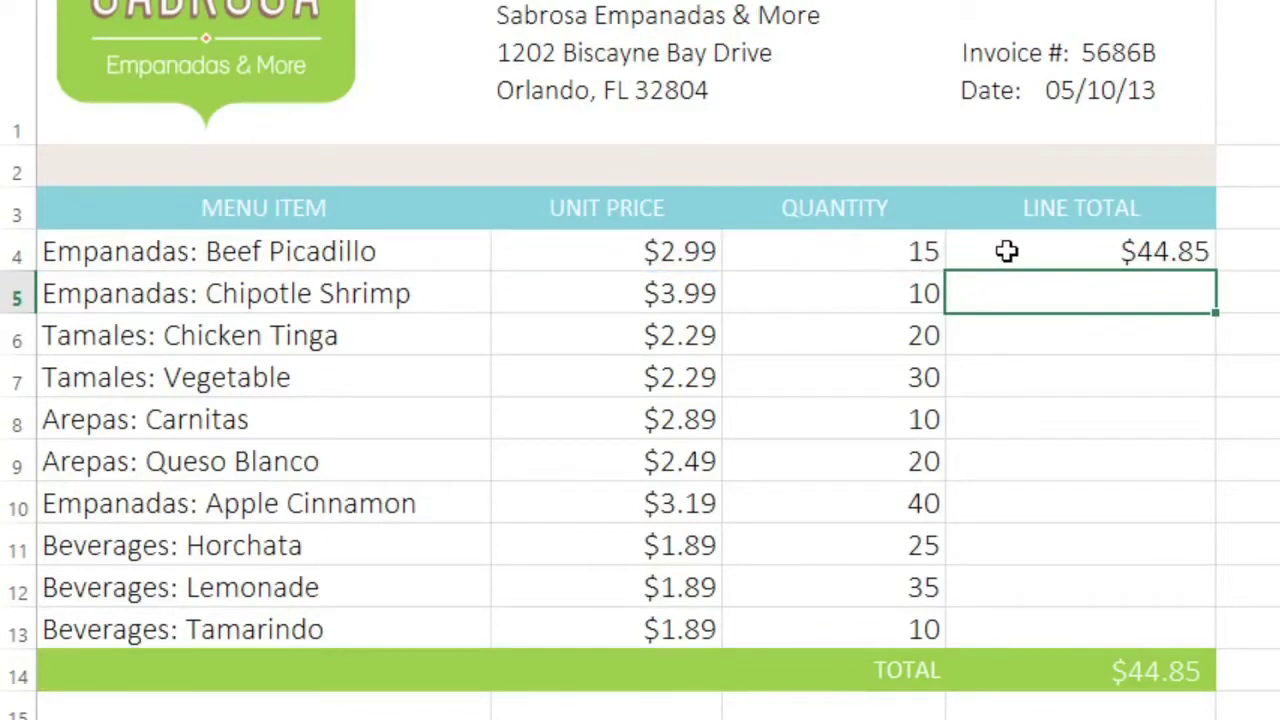
pyautogui.click(950, 252)
pyautogui.moveTo(1217, 277); pyautogui.dragTo(1208, 643)
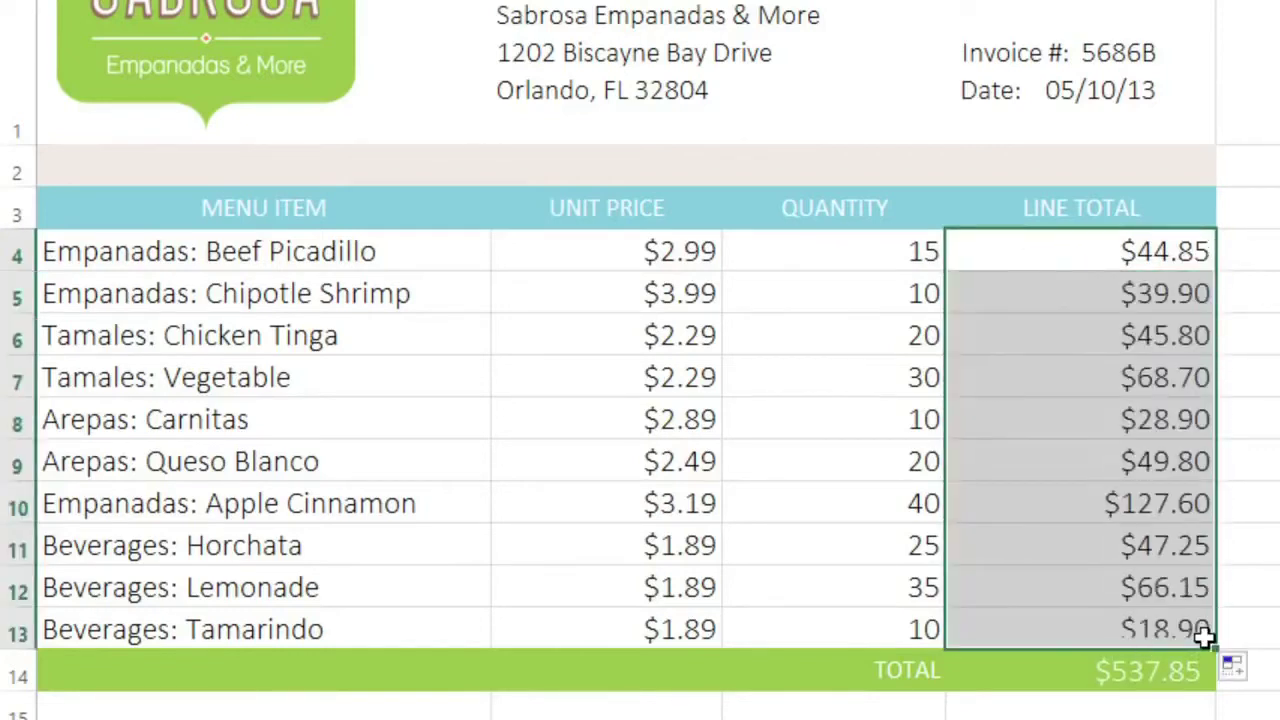
# Inspect the copied line total formulas in D5, D6, D7 and the original in D4
pyautogui.doubleClick(1106, 294)
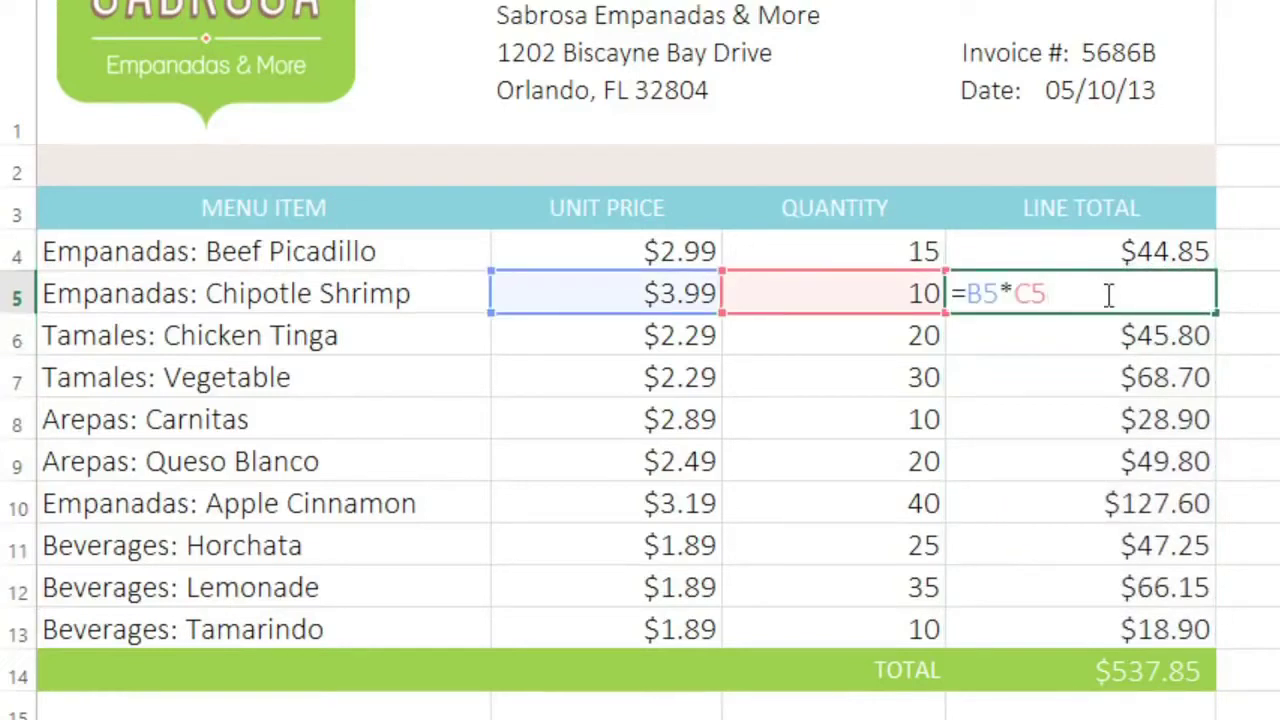
pyautogui.doubleClick(1102, 339)
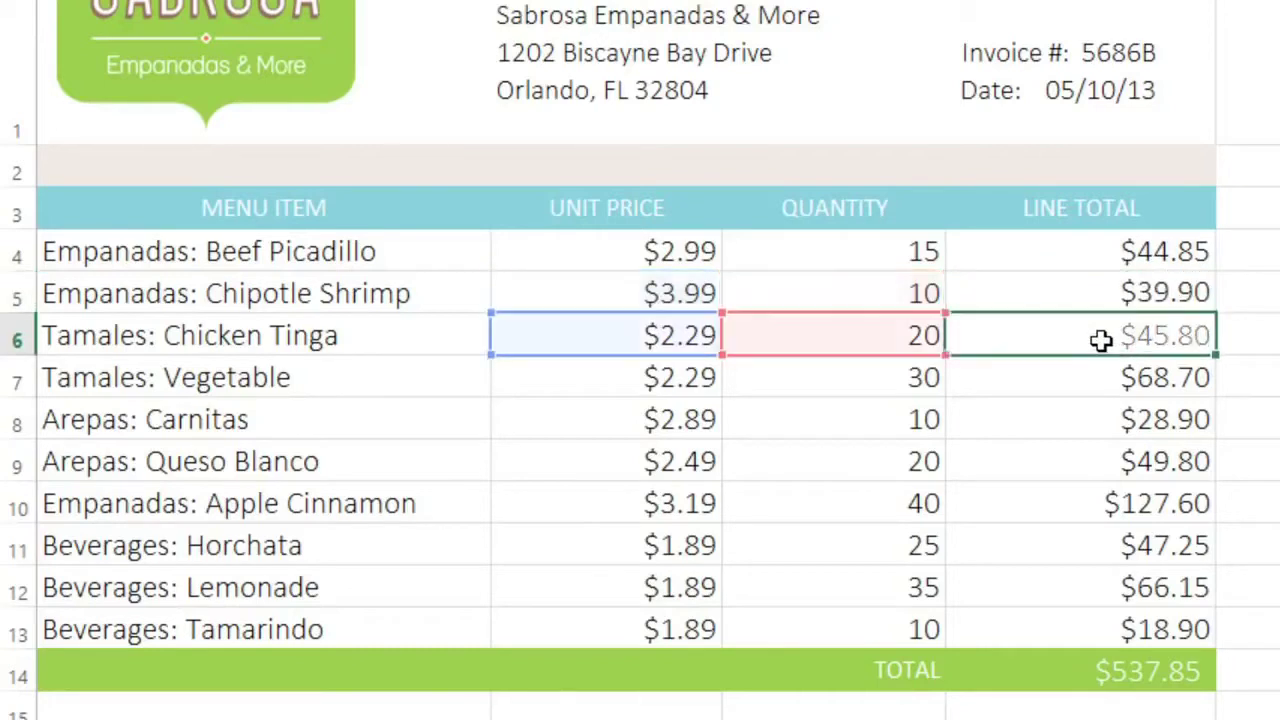
pyautogui.doubleClick(1100, 374)
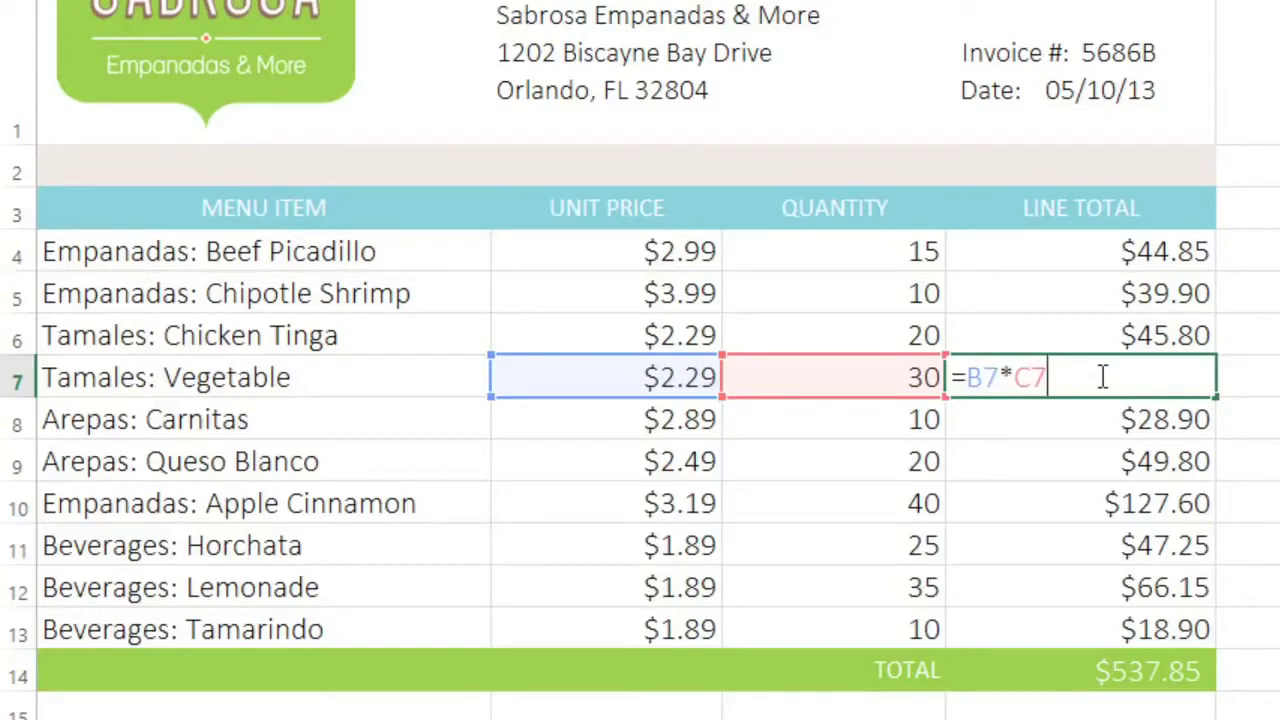
pyautogui.doubleClick(1102, 252)
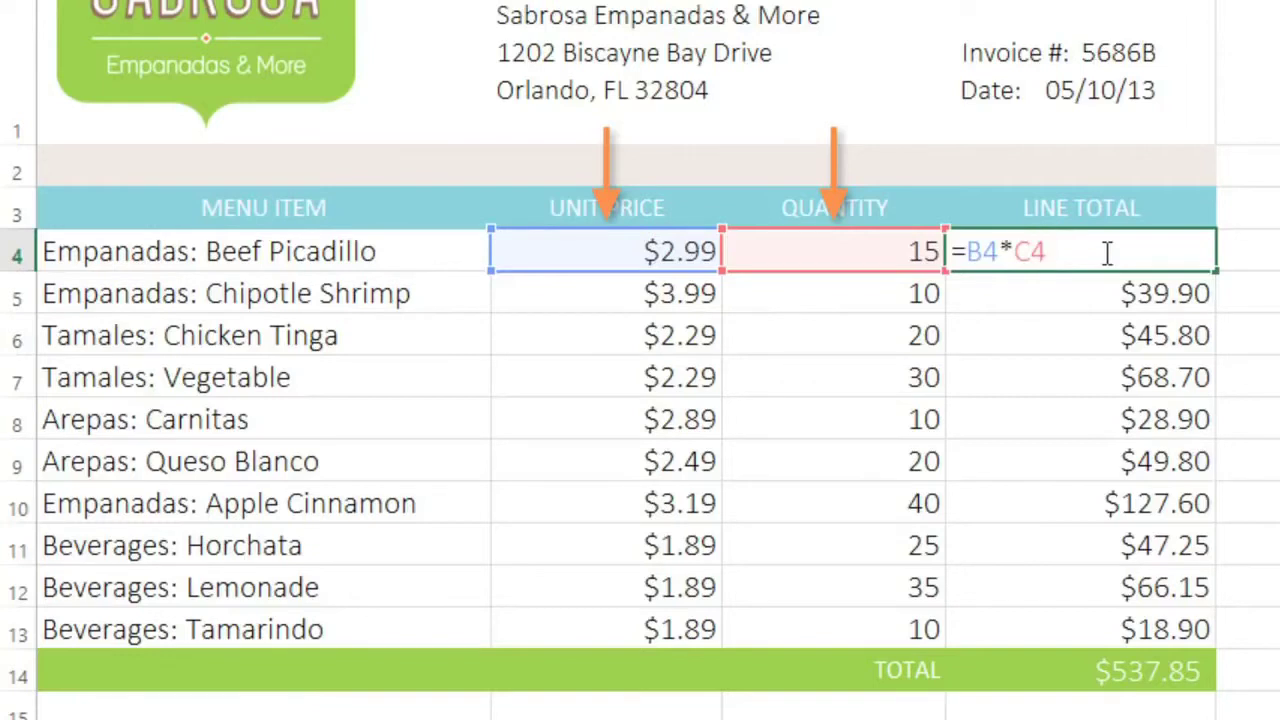
# Retype the line total formulas row by row, =B5*C5 through =B8*C8
pyautogui.press('Return')
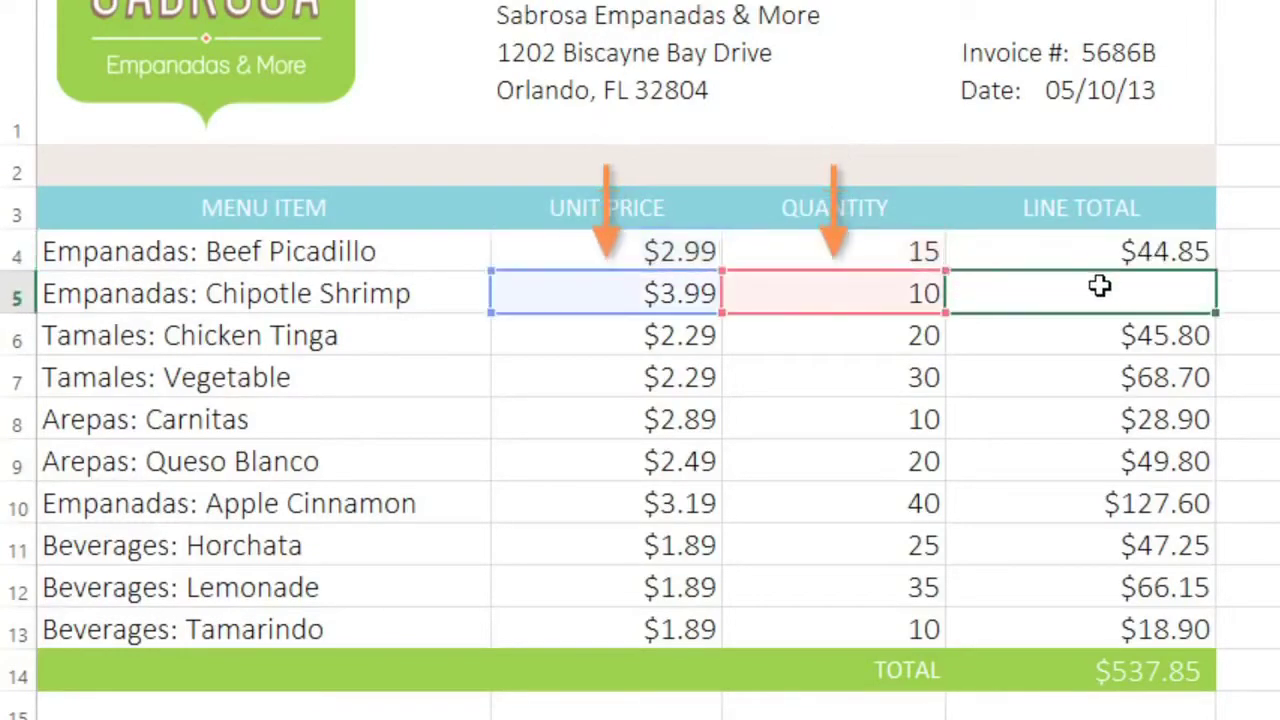
pyautogui.write('=B5*C5')
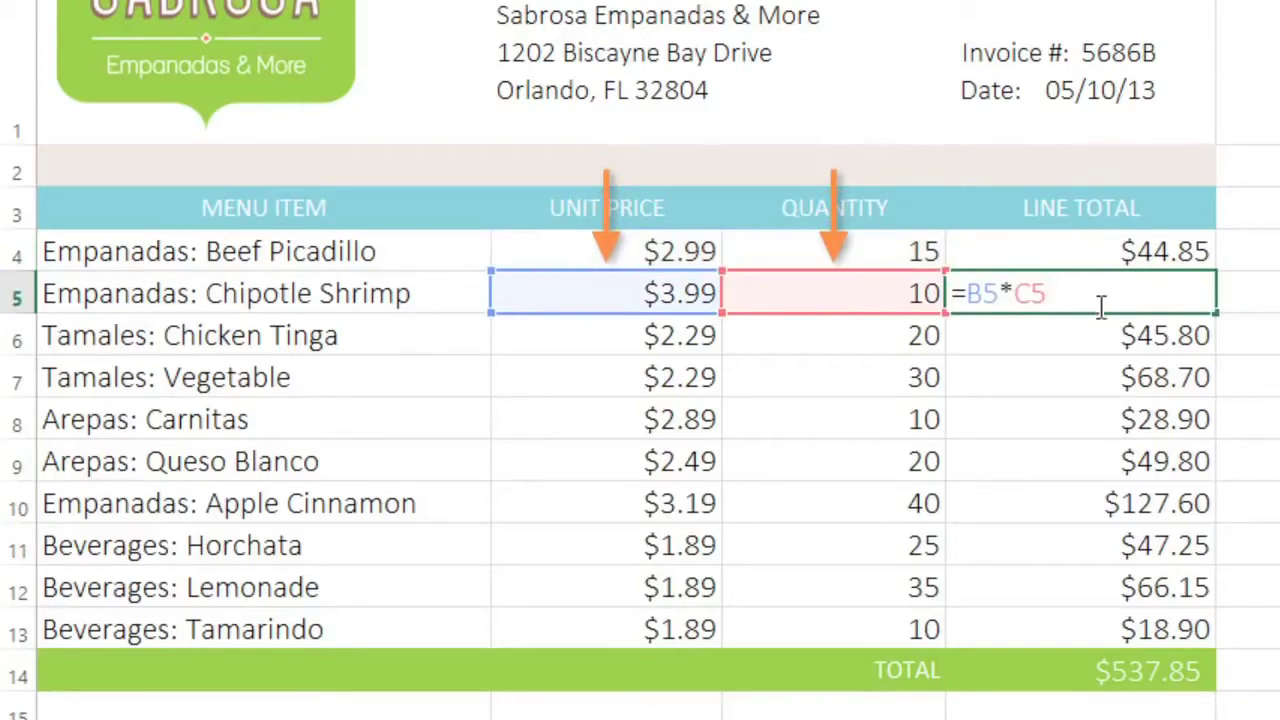
pyautogui.press('Return')
pyautogui.write('=B6*C6')
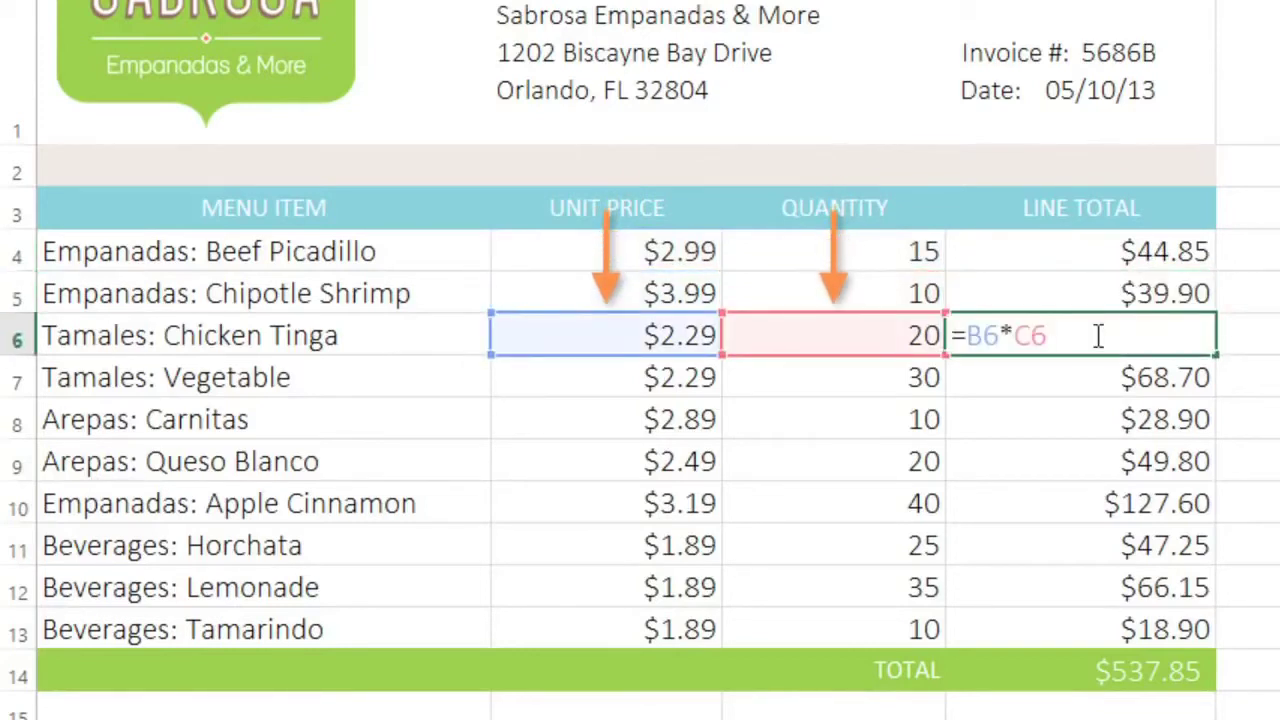
pyautogui.press('Return')
pyautogui.write('=B7*C7')
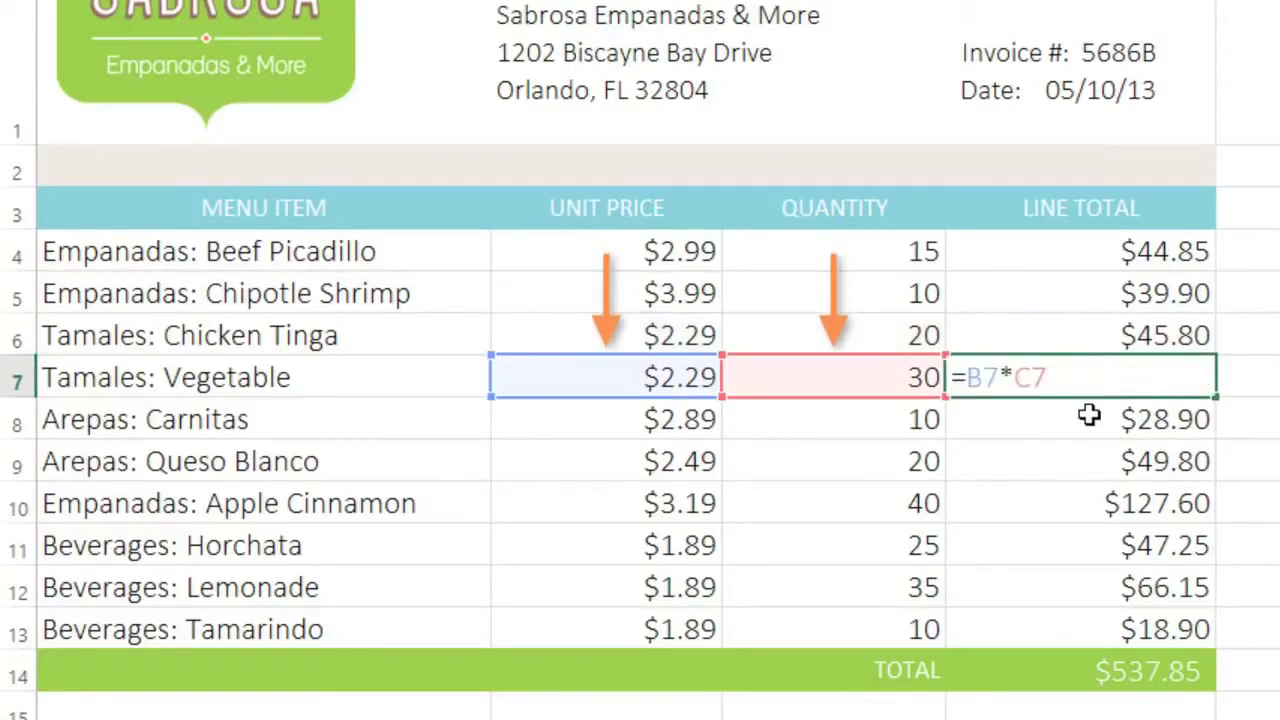
pyautogui.press('Return')
pyautogui.write('=B8*C8')
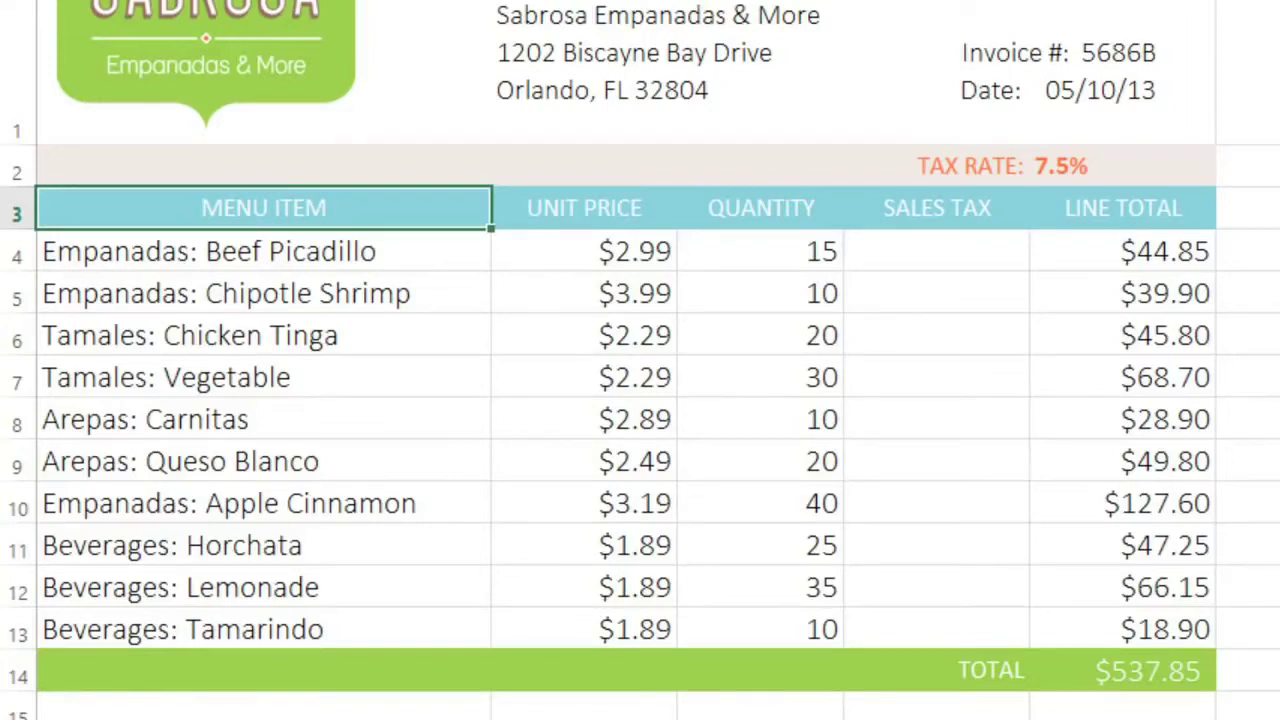
# Enter the sales tax formula =(B4*C4)*E2 in D4 and fill it down to D13
pyautogui.click(1002, 258)
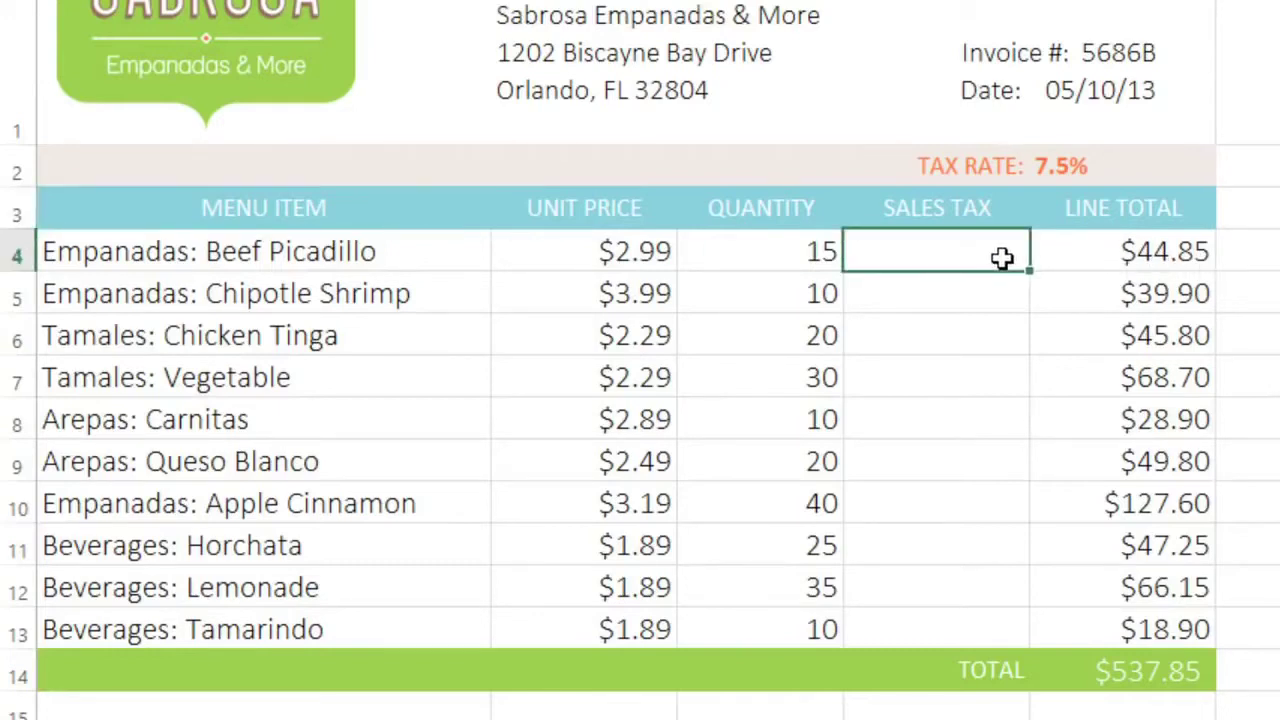
pyautogui.write('=(')
pyautogui.click(586, 251)
pyautogui.write('*')
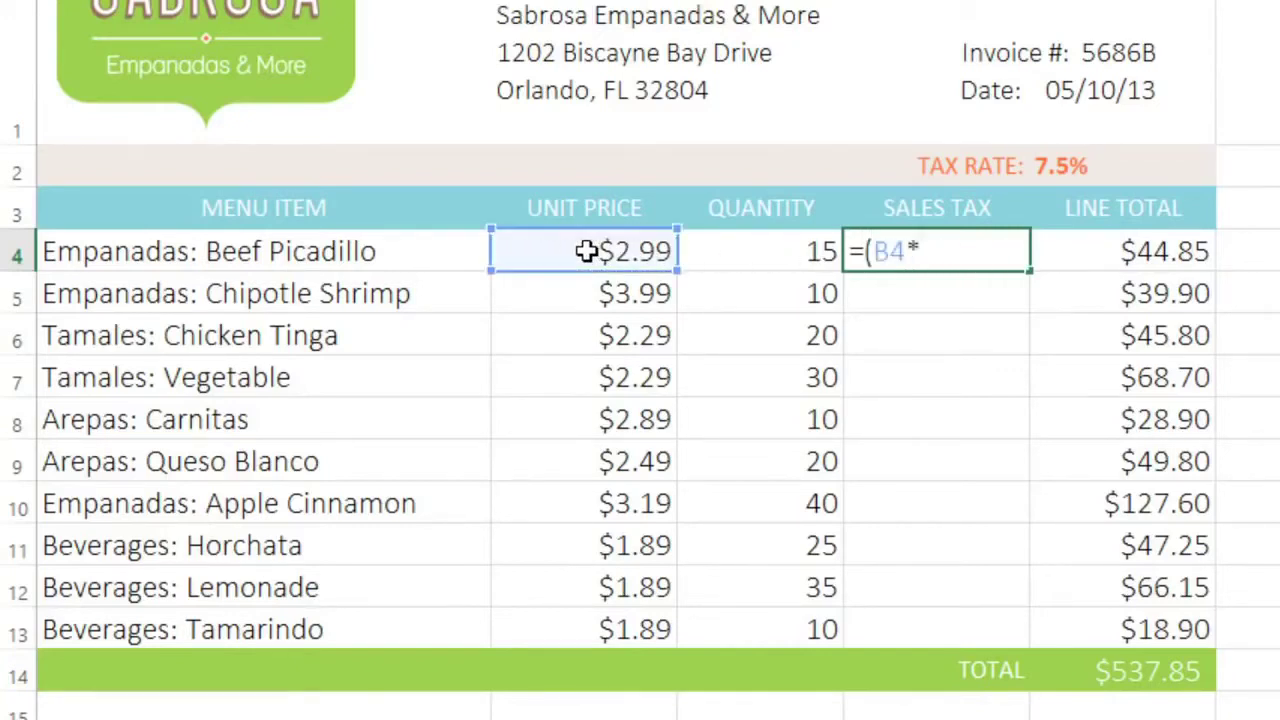
pyautogui.click(706, 251)
pyautogui.write(')')
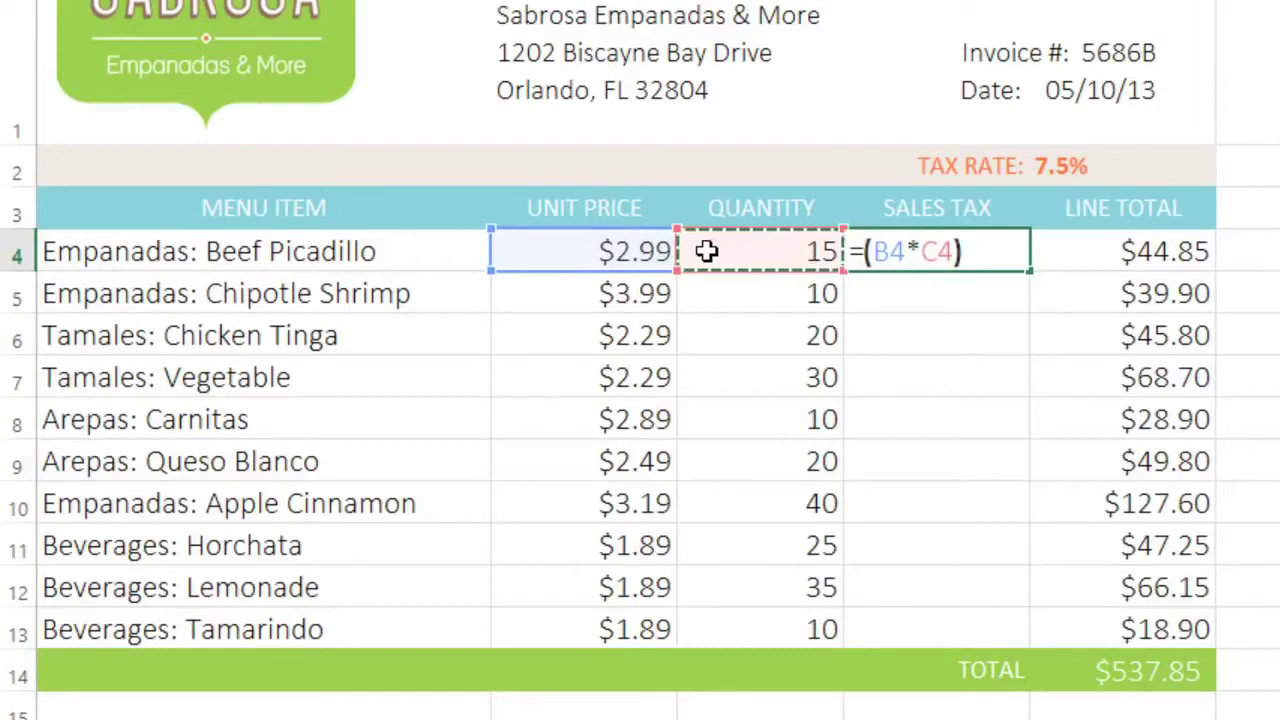
pyautogui.write('*')
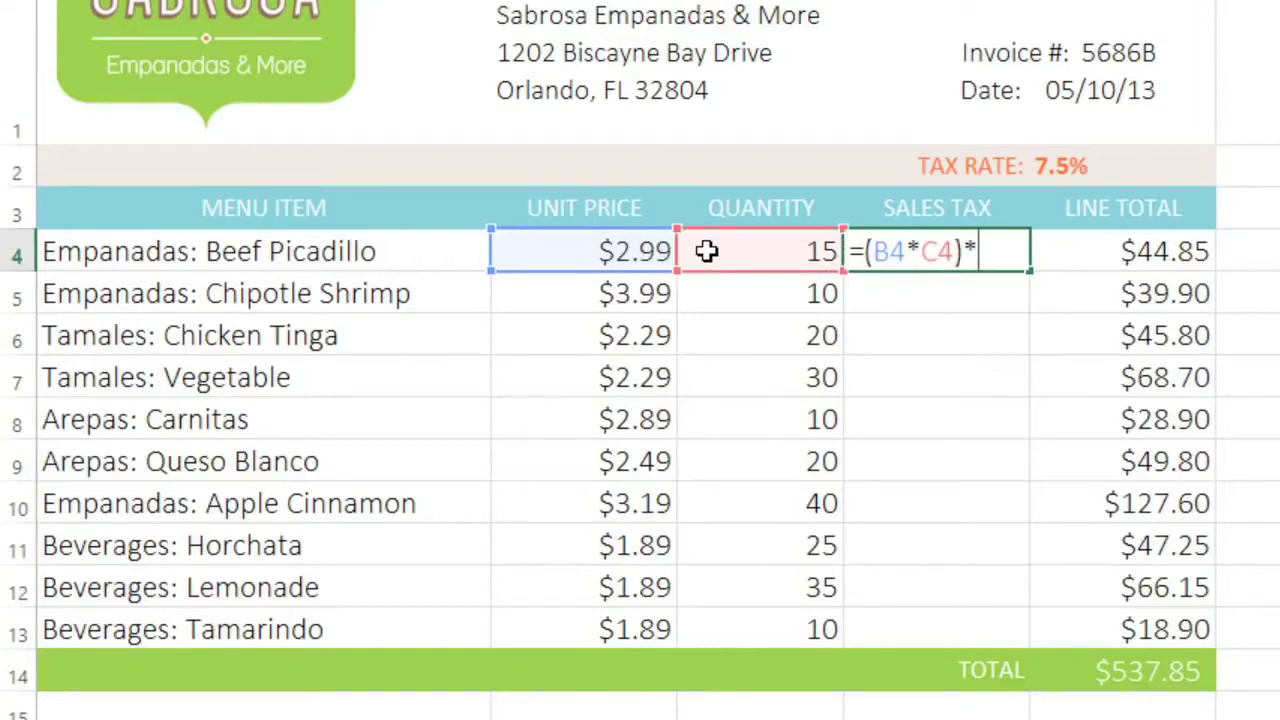
pyautogui.click(1142, 173)
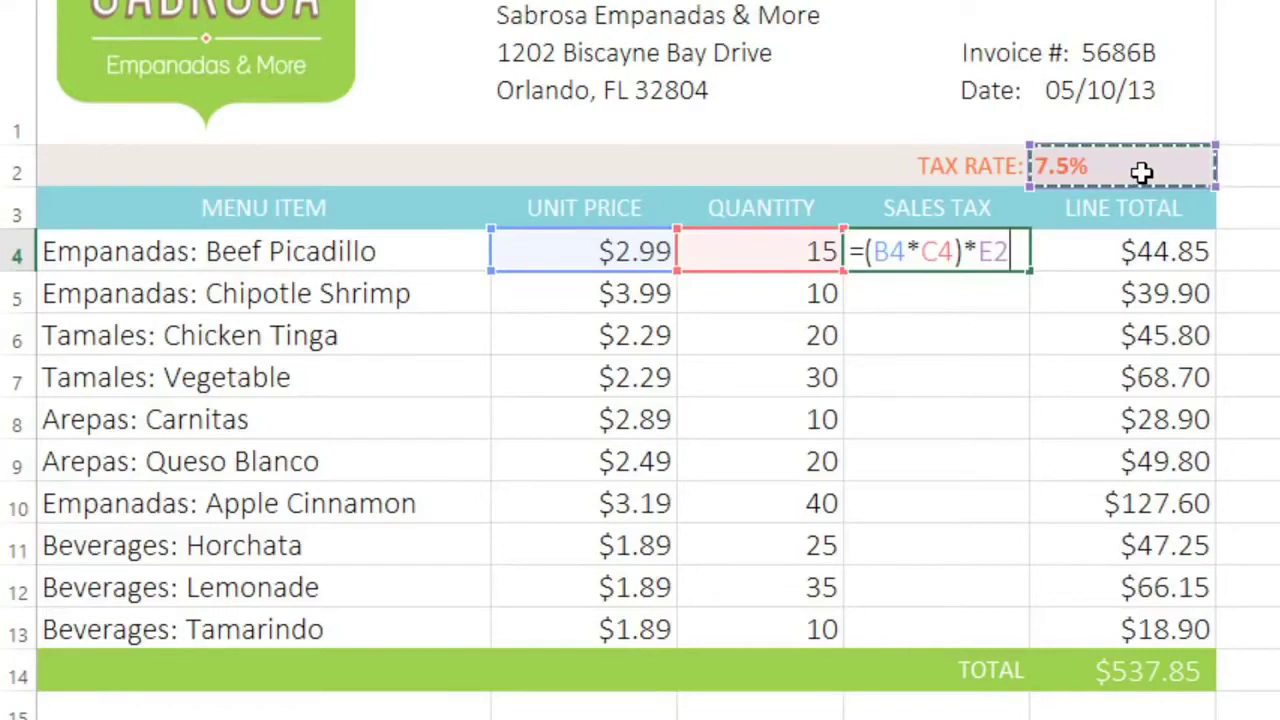
pyautogui.press('Return')
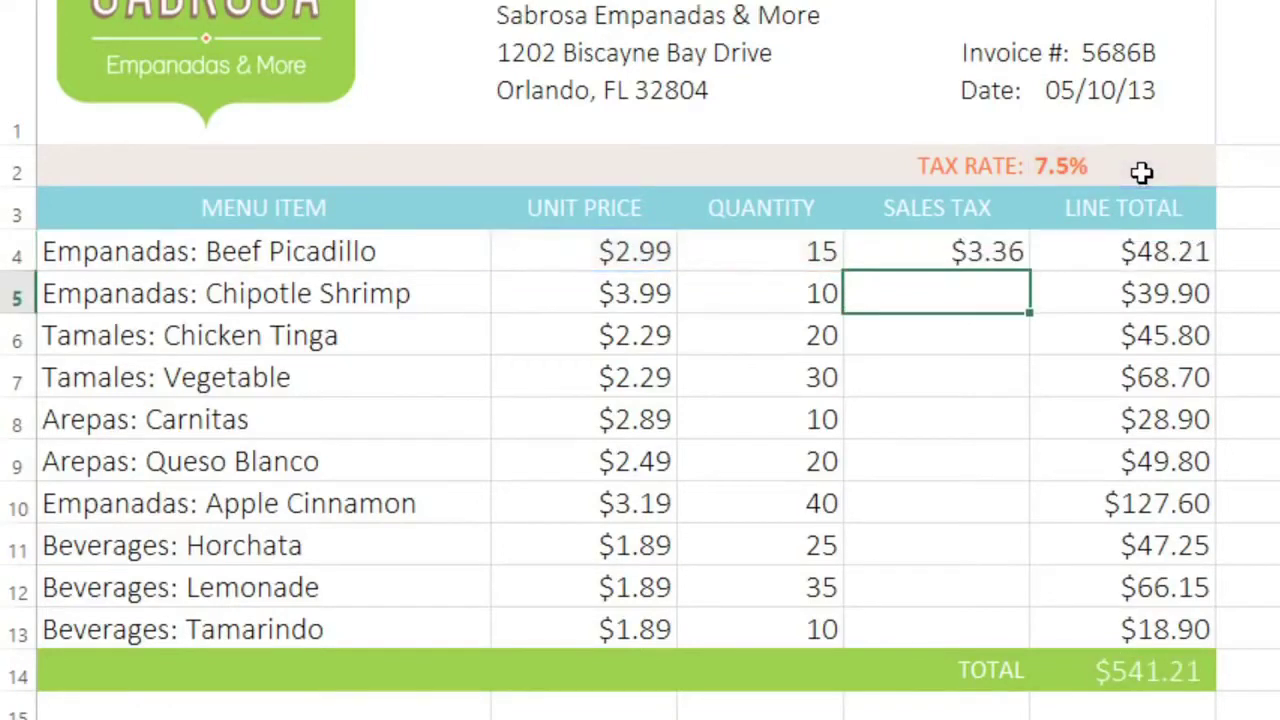
pyautogui.click(1004, 250)
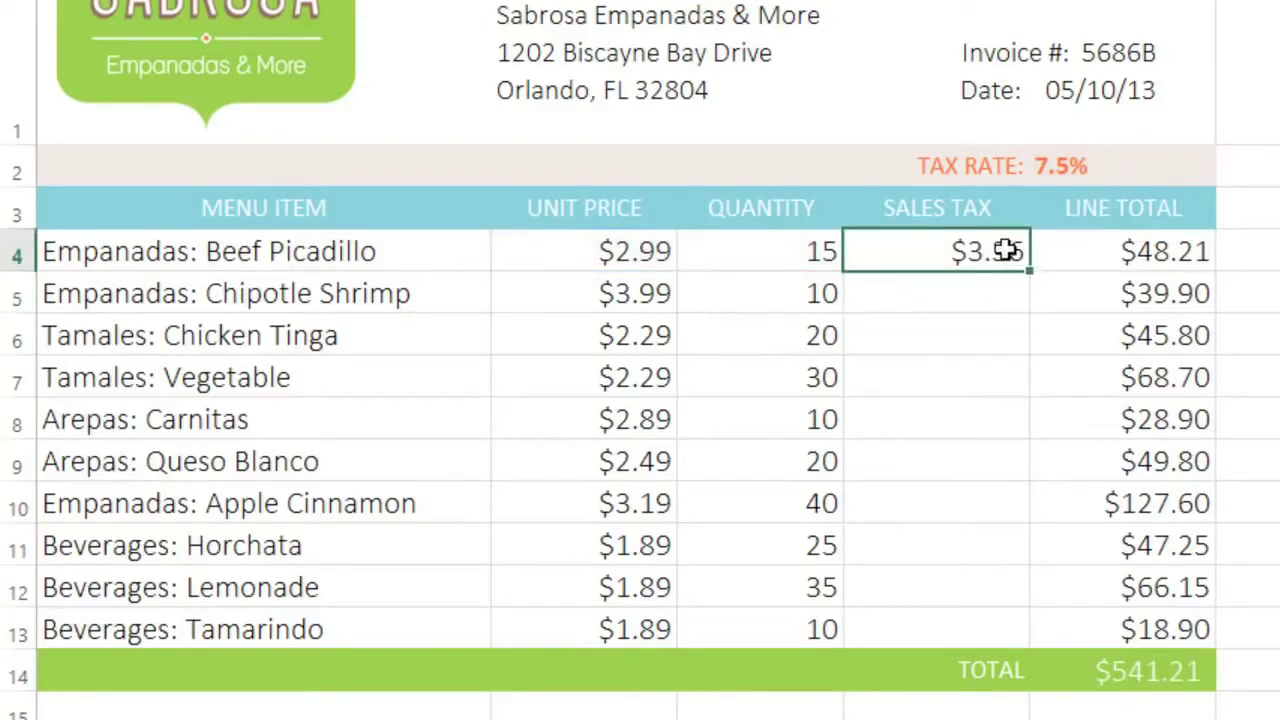
pyautogui.moveTo(1029, 270); pyautogui.dragTo(1028, 634)
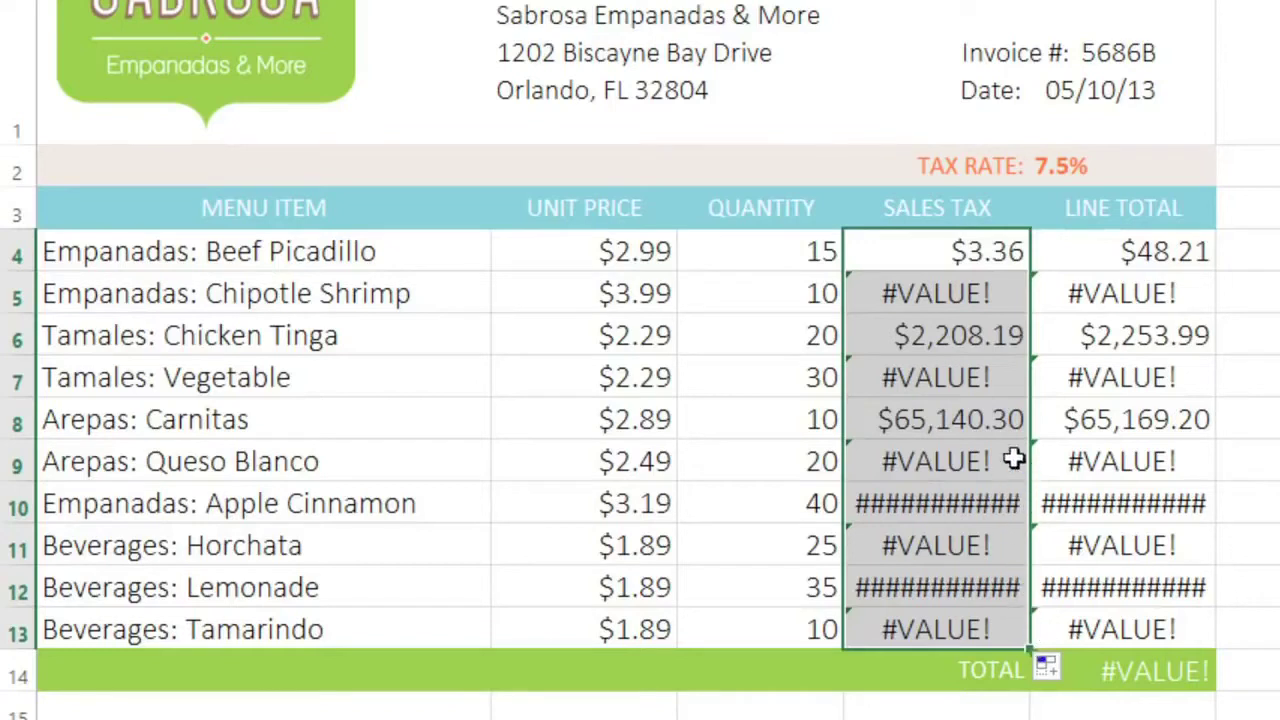
pyautogui.doubleClick(1018, 248)
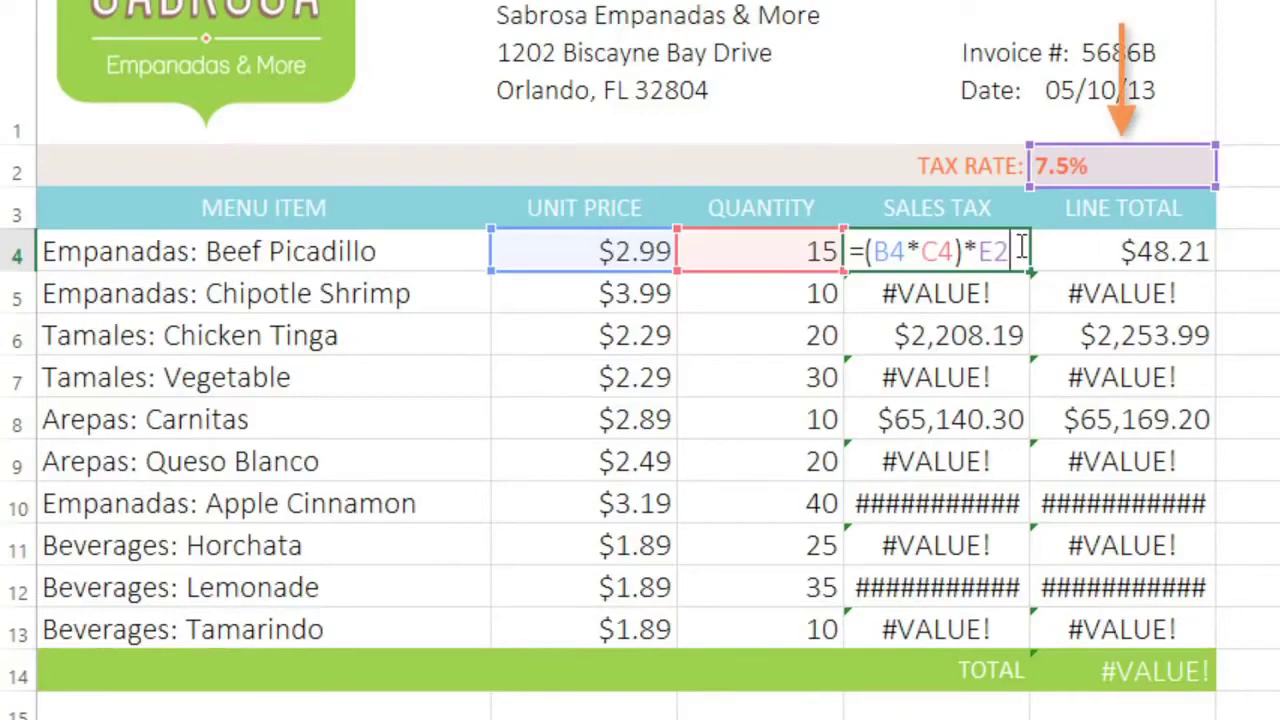
pyautogui.doubleClick(1020, 290)
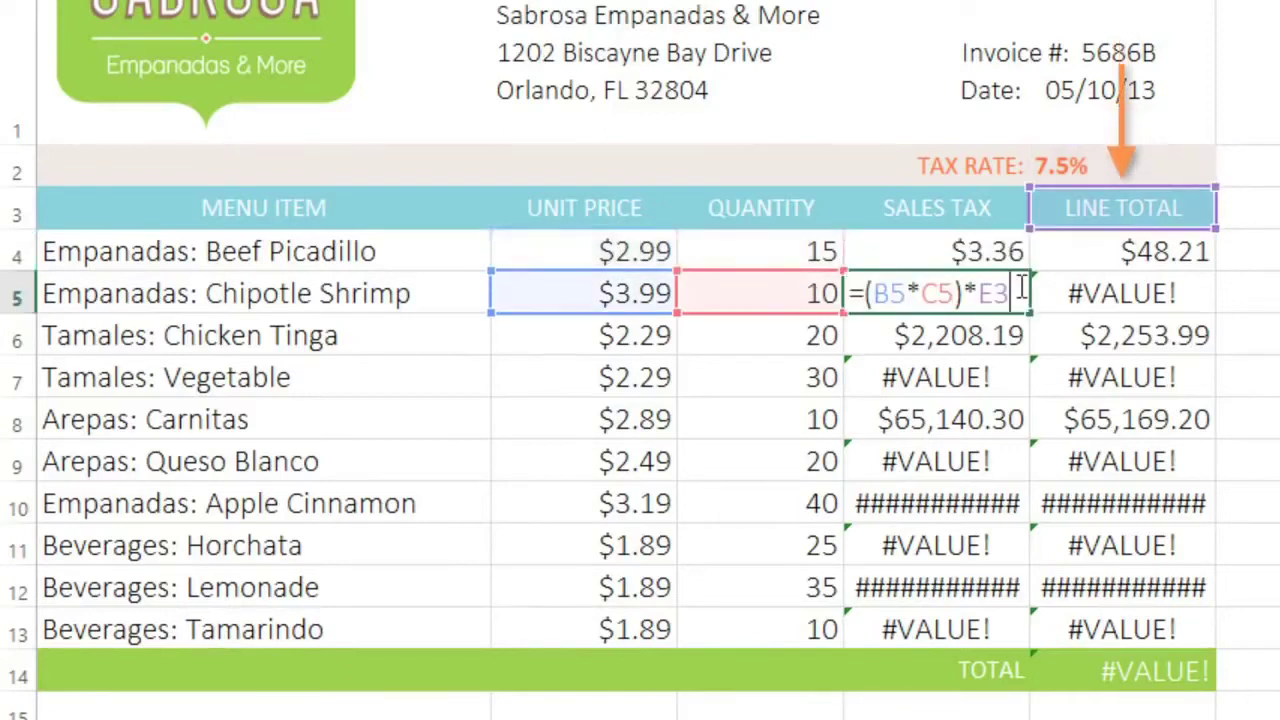
pyautogui.doubleClick(1020, 332)
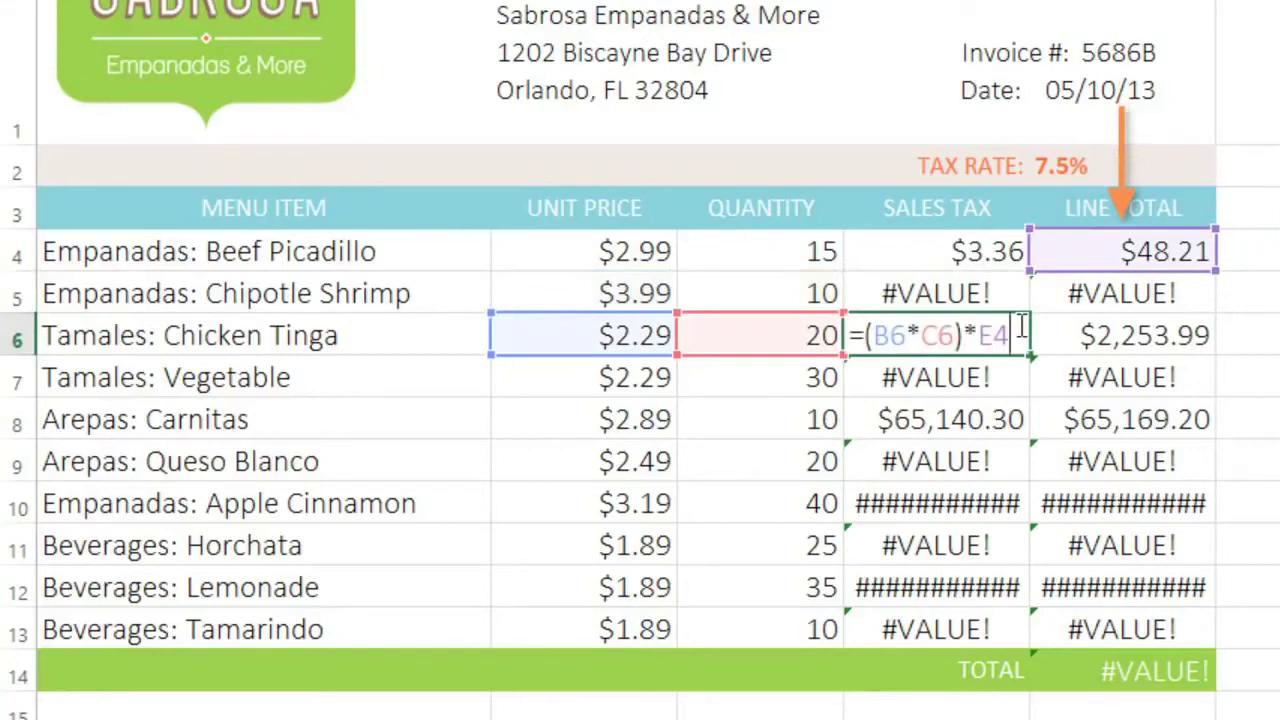
pyautogui.doubleClick(1014, 370)
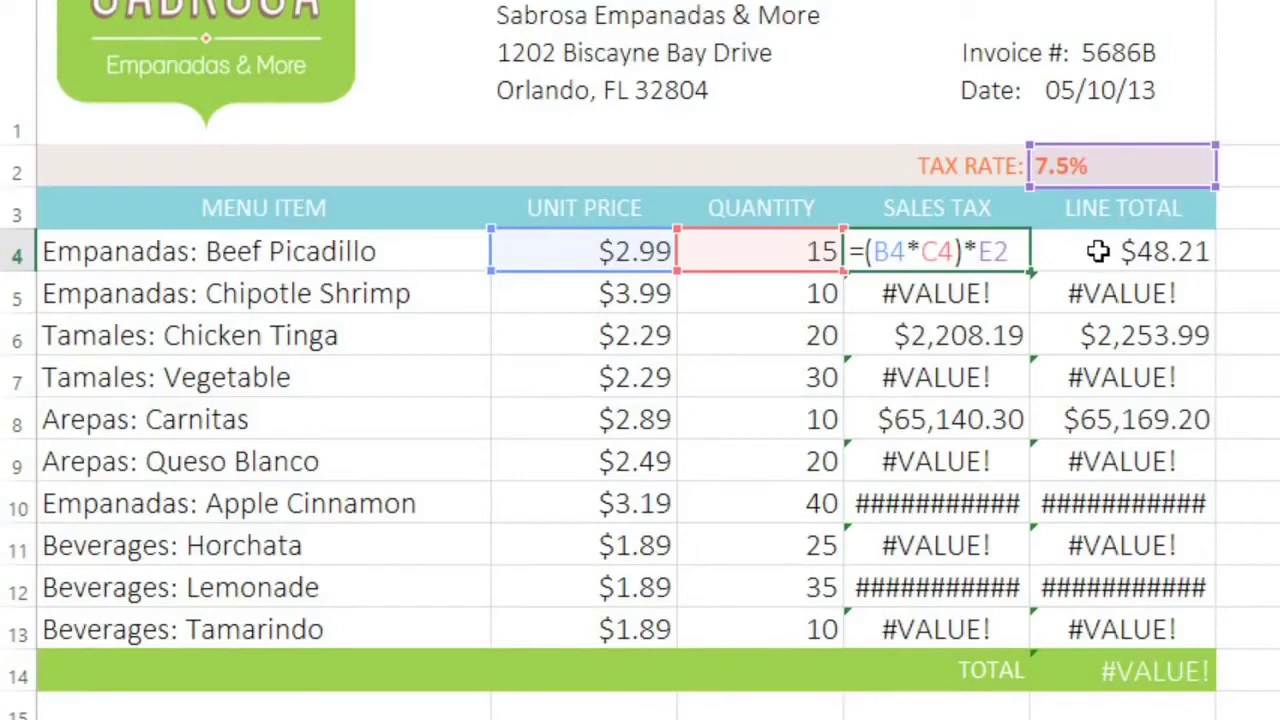
# Make D4's tax rate reference absolute, =(B4*C4)*$E$2, and fill it down to D13
pyautogui.write('$E$')
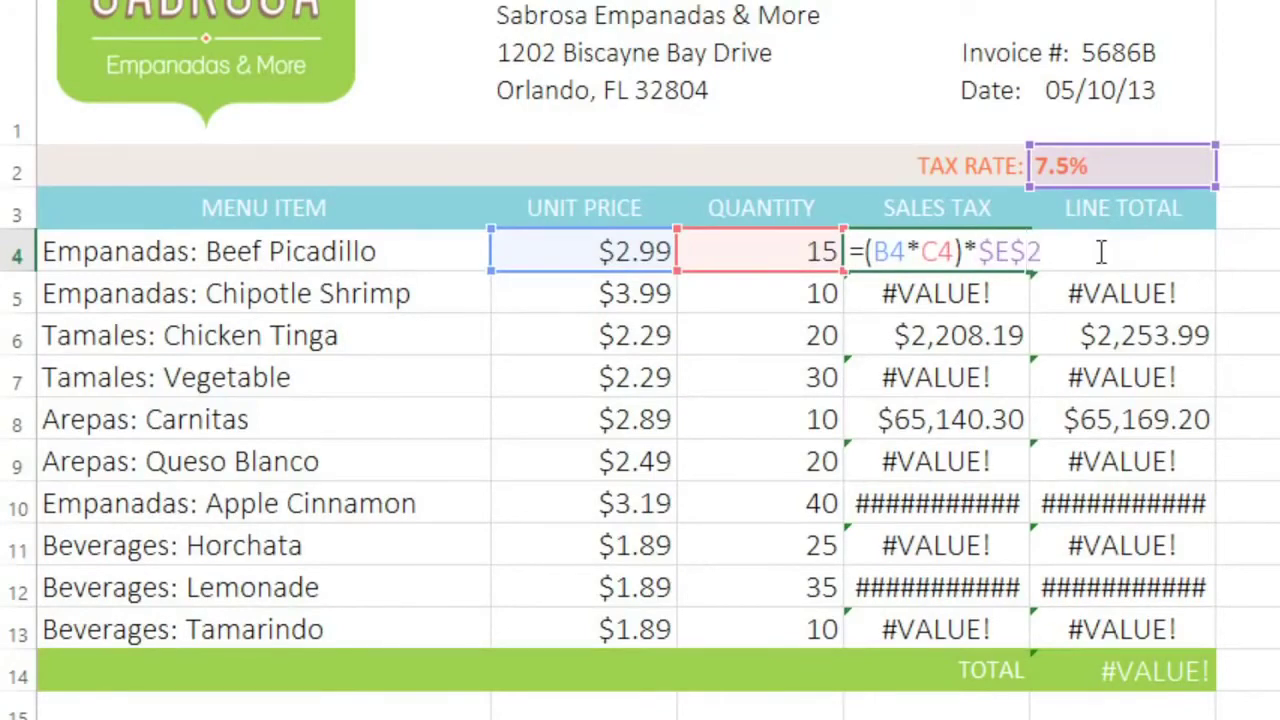
pyautogui.press('Return')
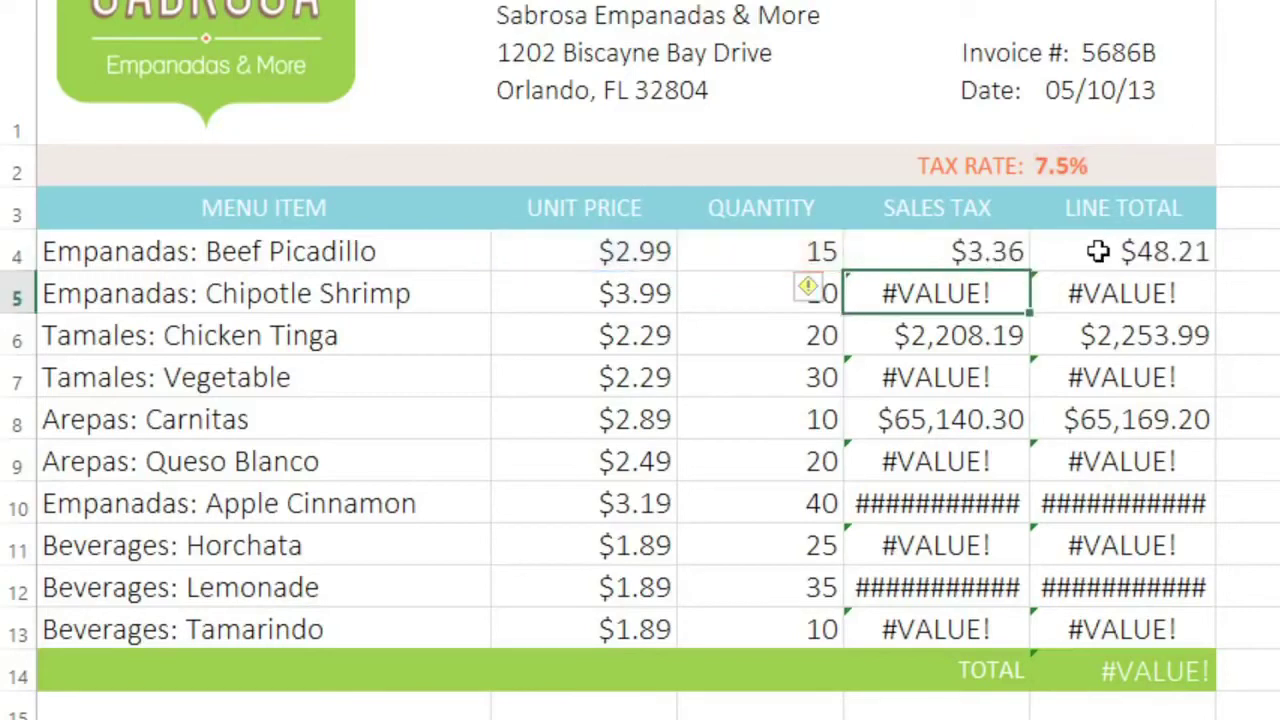
pyautogui.click(1004, 251)
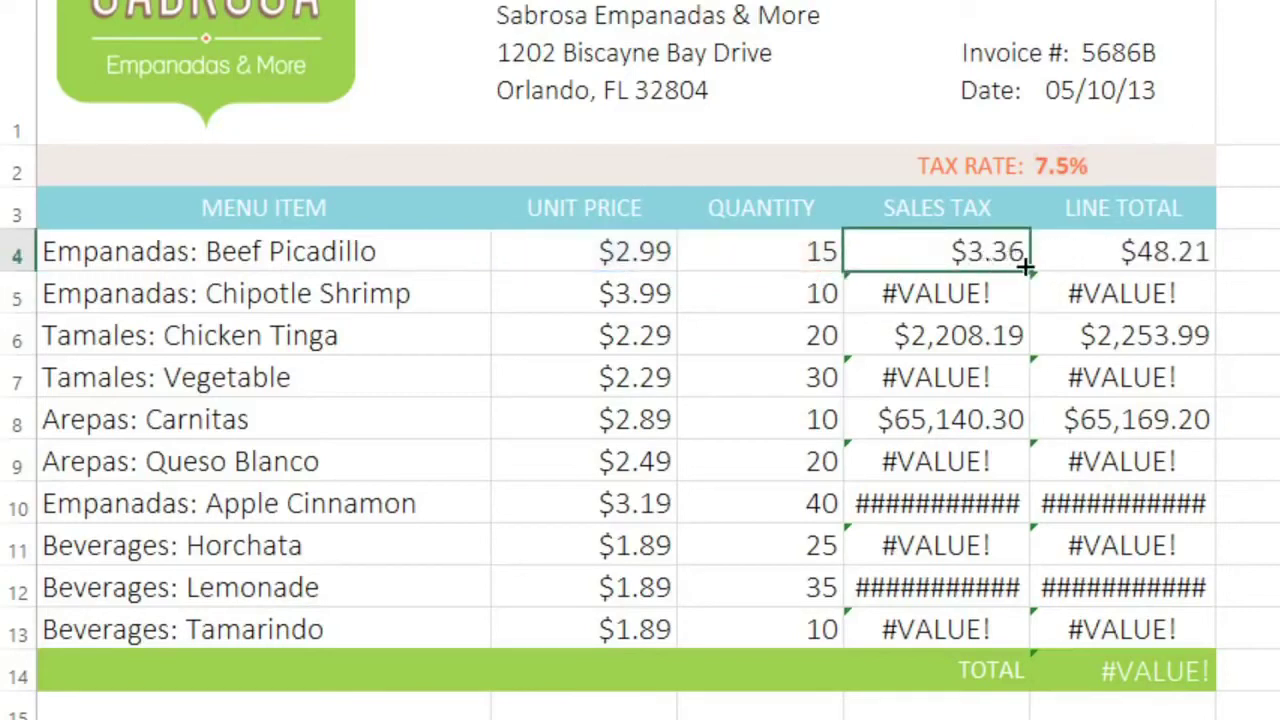
pyautogui.moveTo(1027, 266); pyautogui.dragTo(1007, 628)
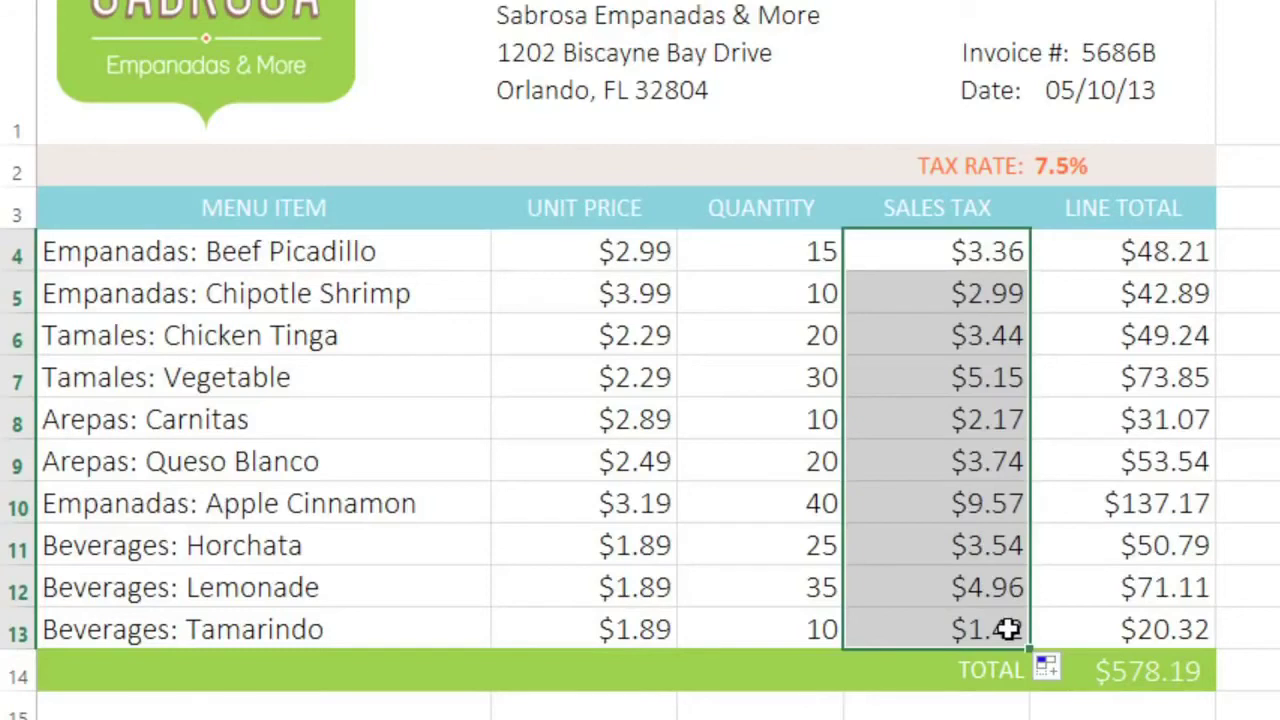
# Verify the copied tax formulas in D5, D6 and D7 all reference $E$2
pyautogui.doubleClick(897, 288)
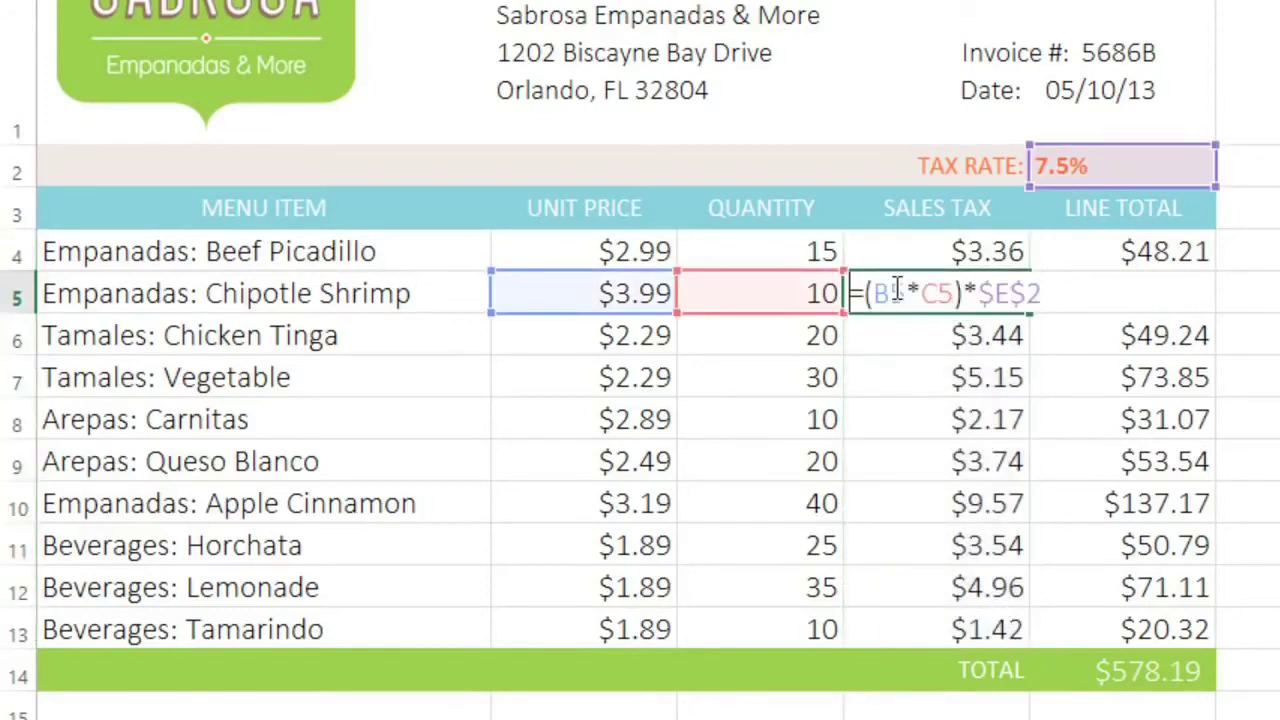
pyautogui.doubleClick(896, 334)
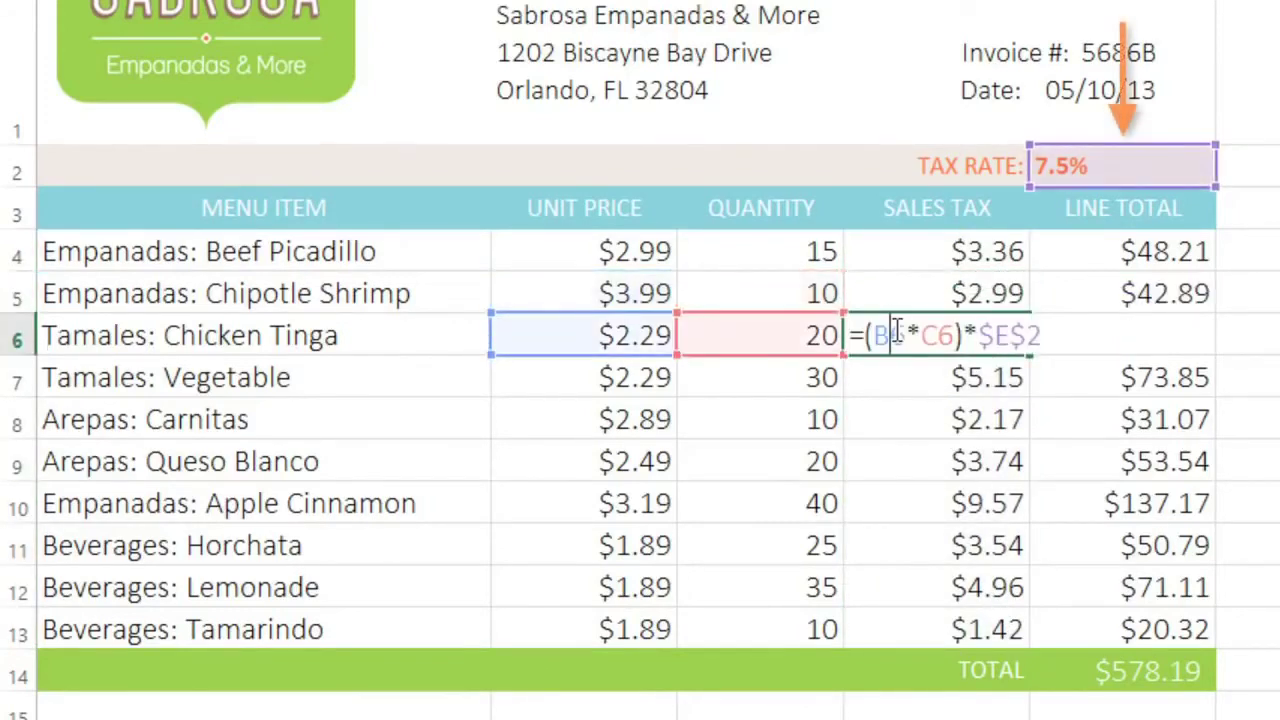
pyautogui.click(899, 373)
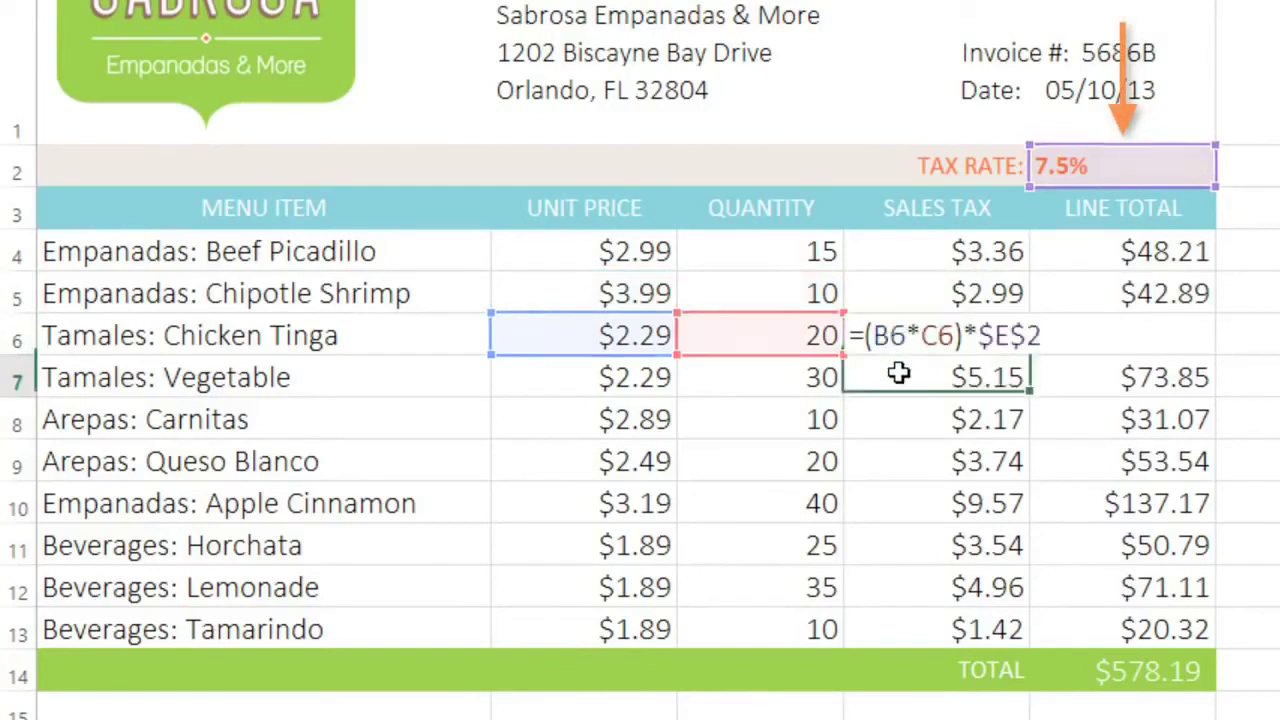
pyautogui.doubleClick(899, 373)
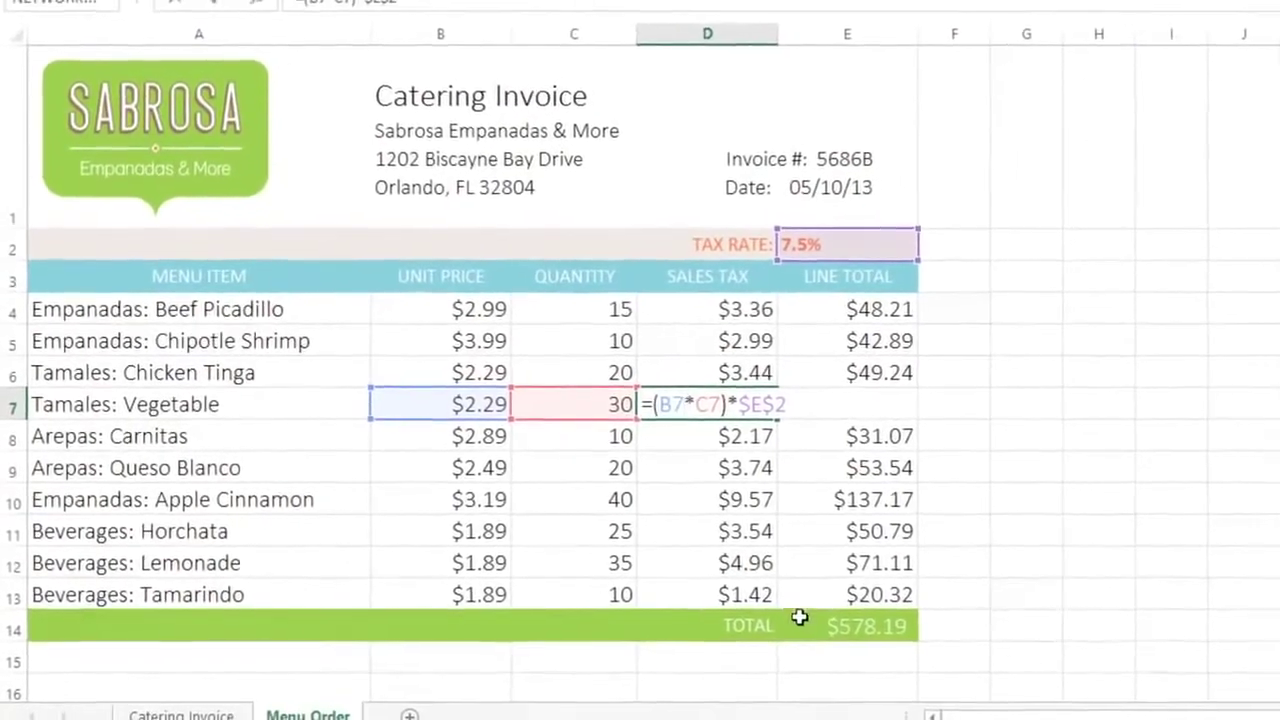
# Check the SUM formula in Menu Order's E14, then switch to the Catering Invoice sheet
pyautogui.click(836, 627)
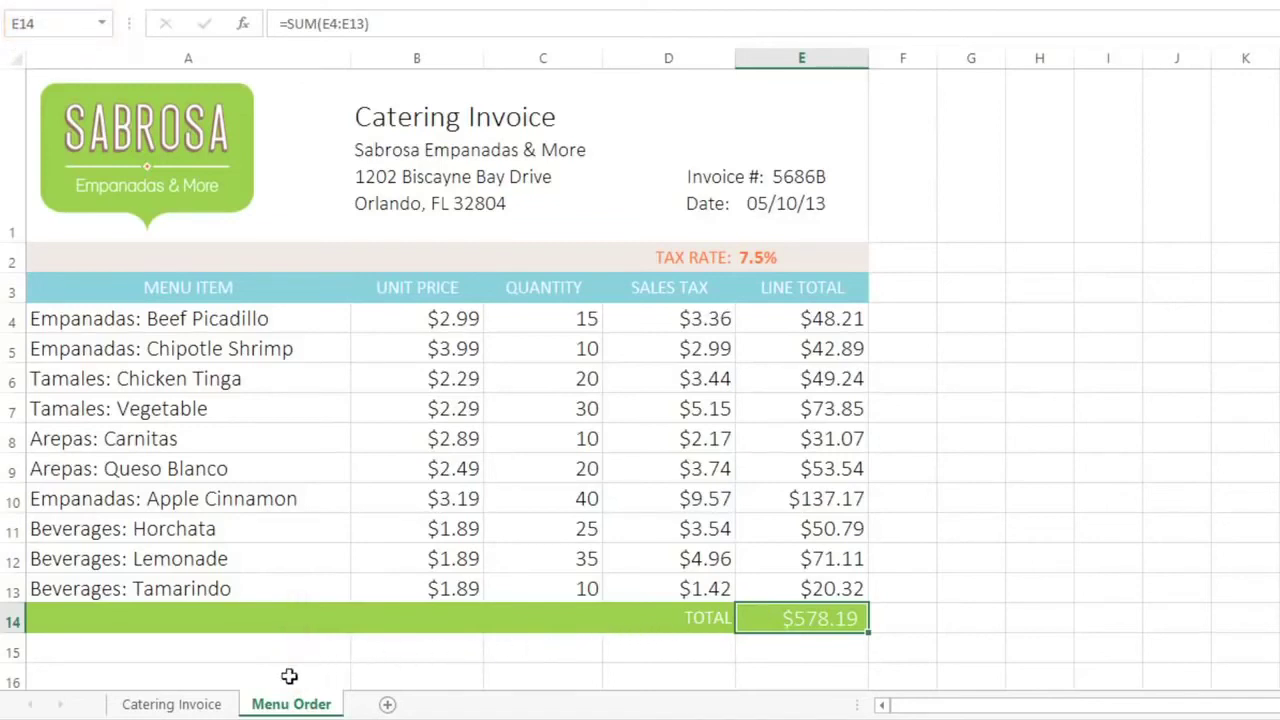
pyautogui.click(172, 706)
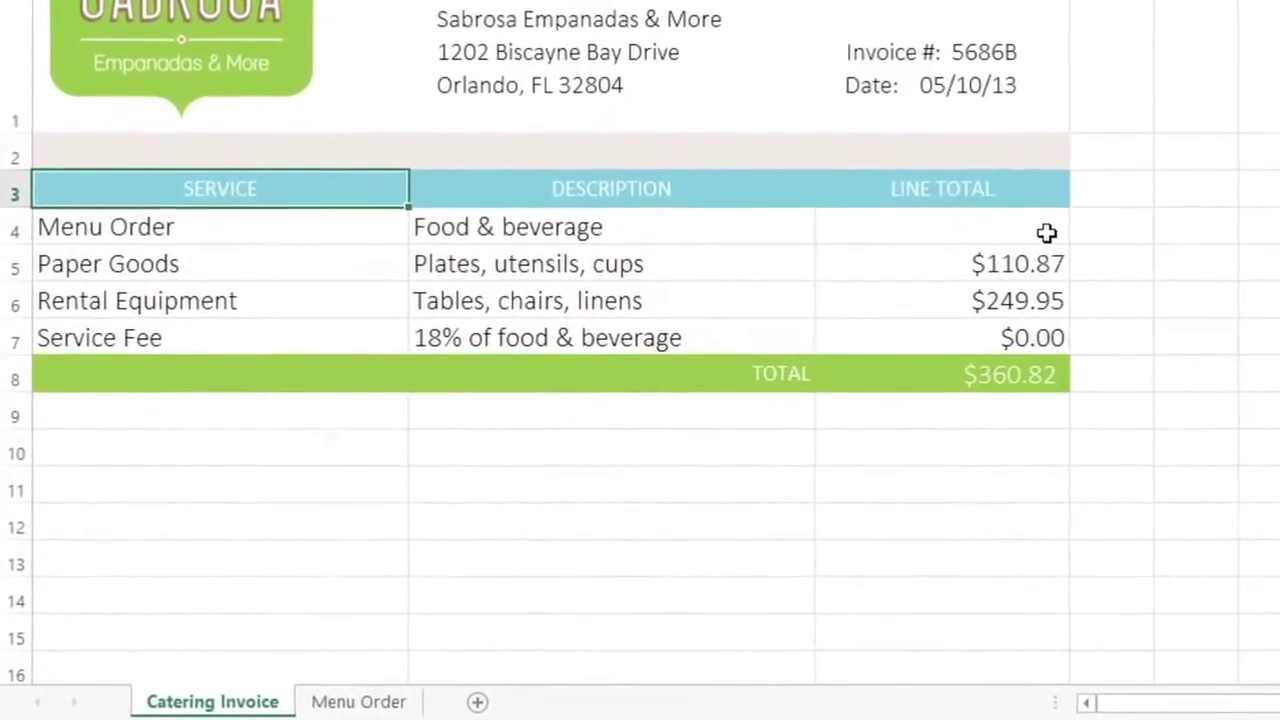
# Link the Menu Order line total to ='Menu Order'!E14, pulling in $578.19
pyautogui.click(1040, 235)
pyautogui.write("='Men")
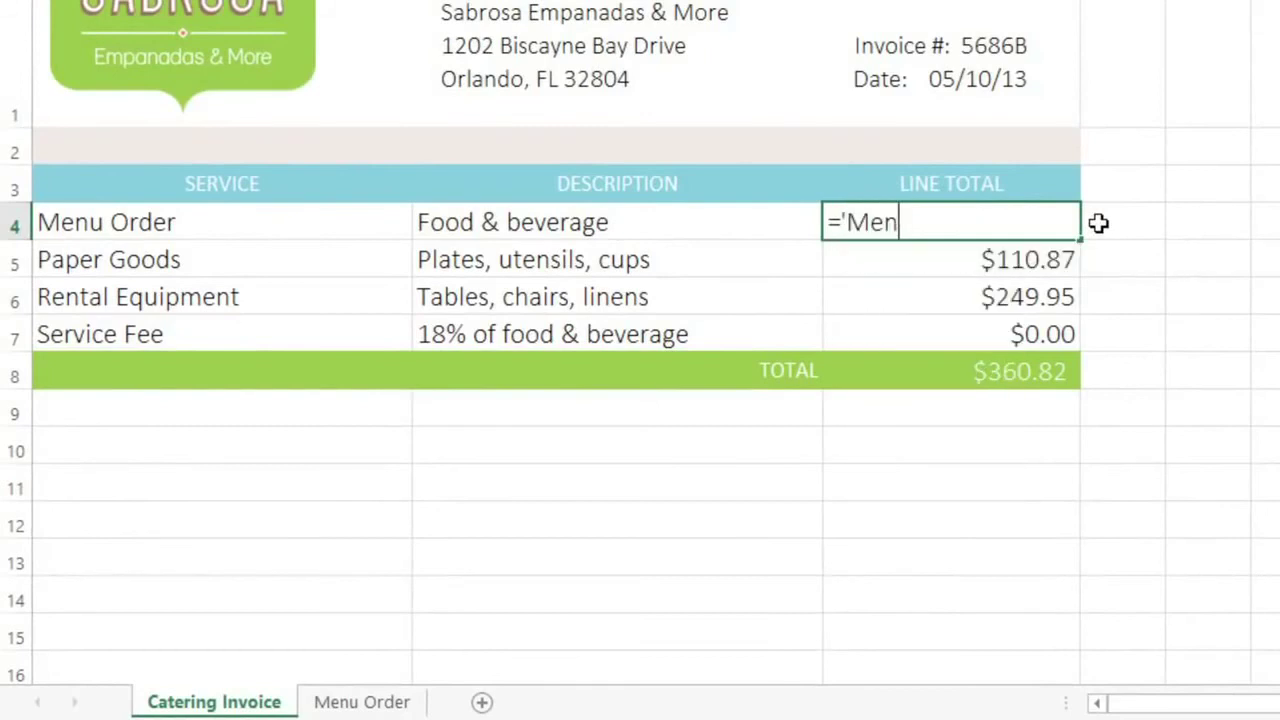
pyautogui.write("u Order'")
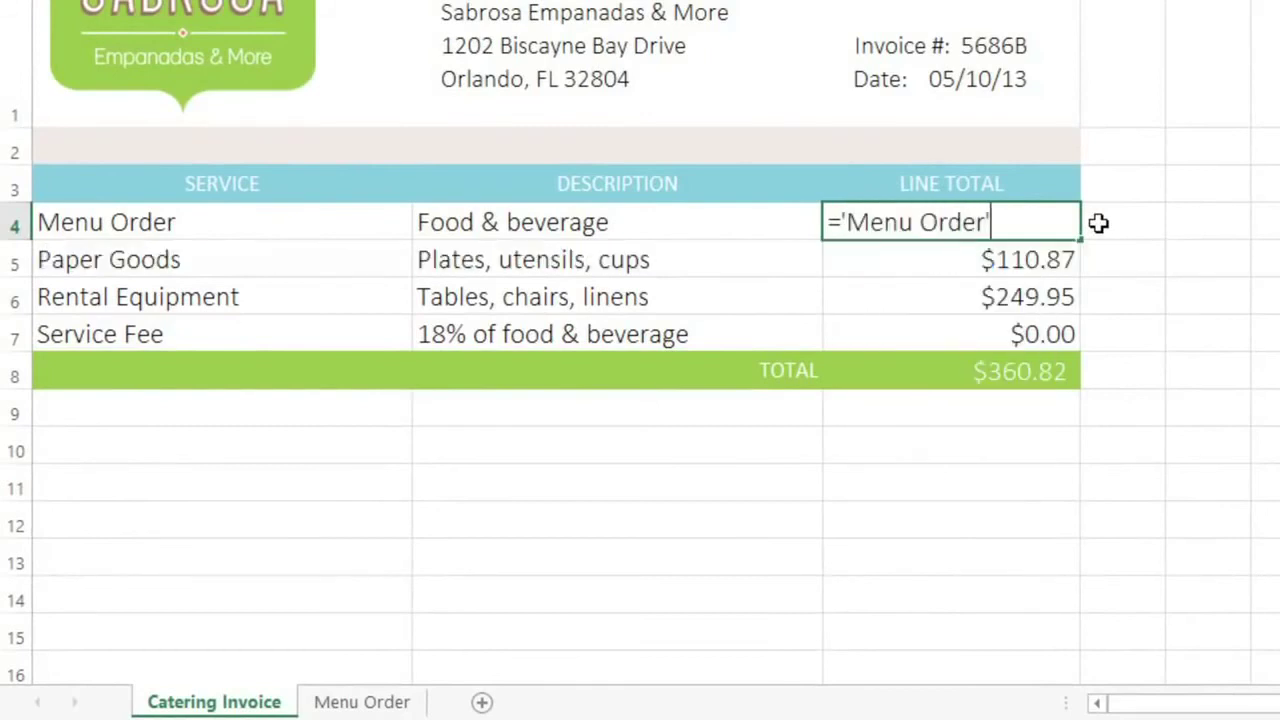
pyautogui.write('!E14')
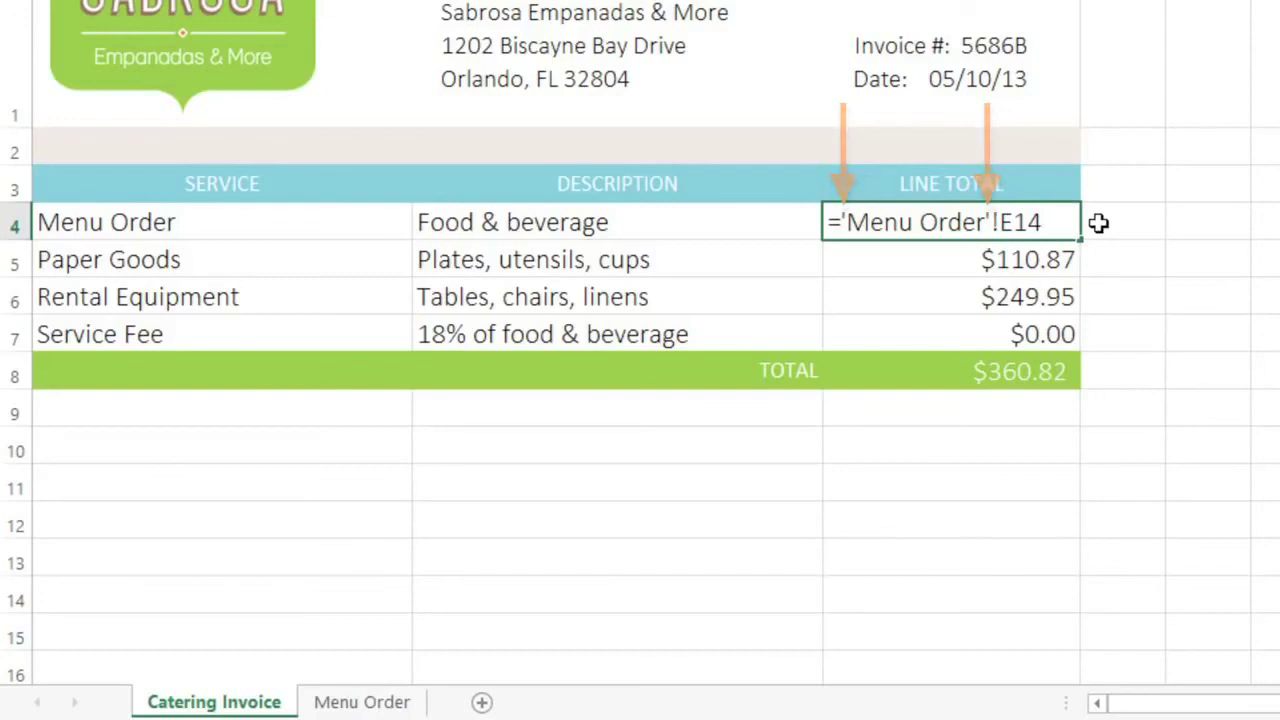
pyautogui.press('Return')
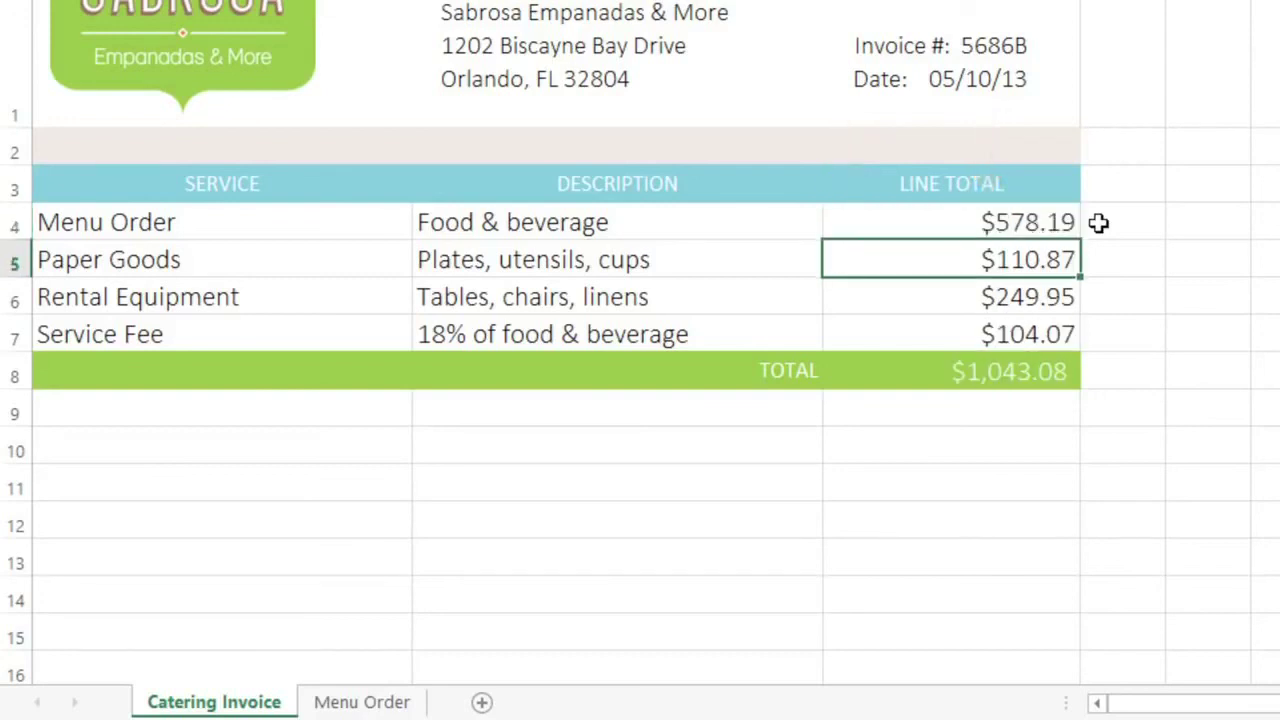